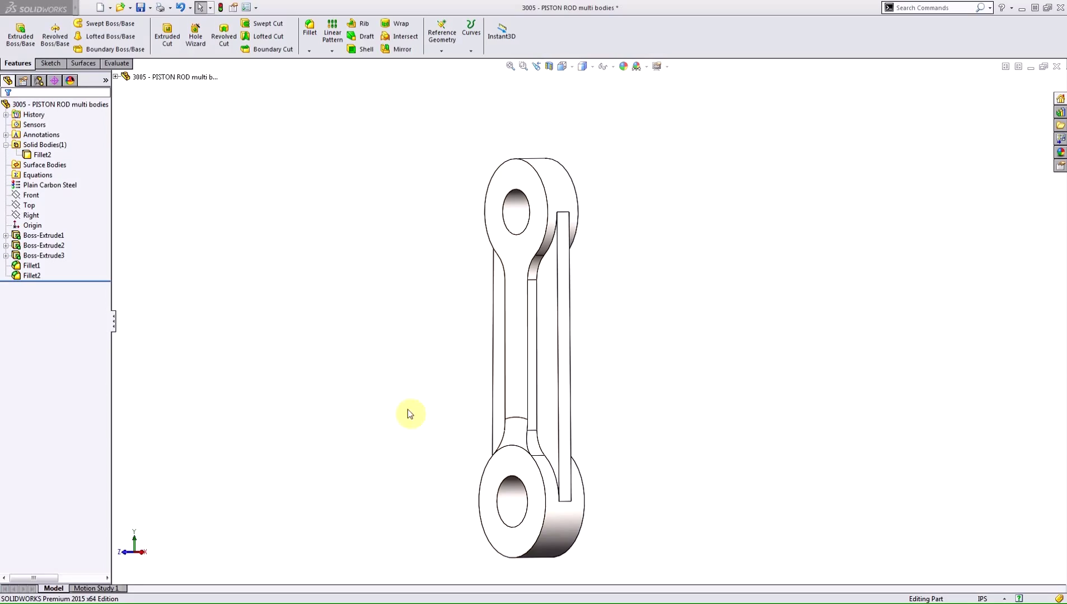
# - Rotate the rod, then select and deselect the Fillet2 solid body
pyautogui.moveTo(407, 389); pyautogui.dragTo(444, 383, button='middle')
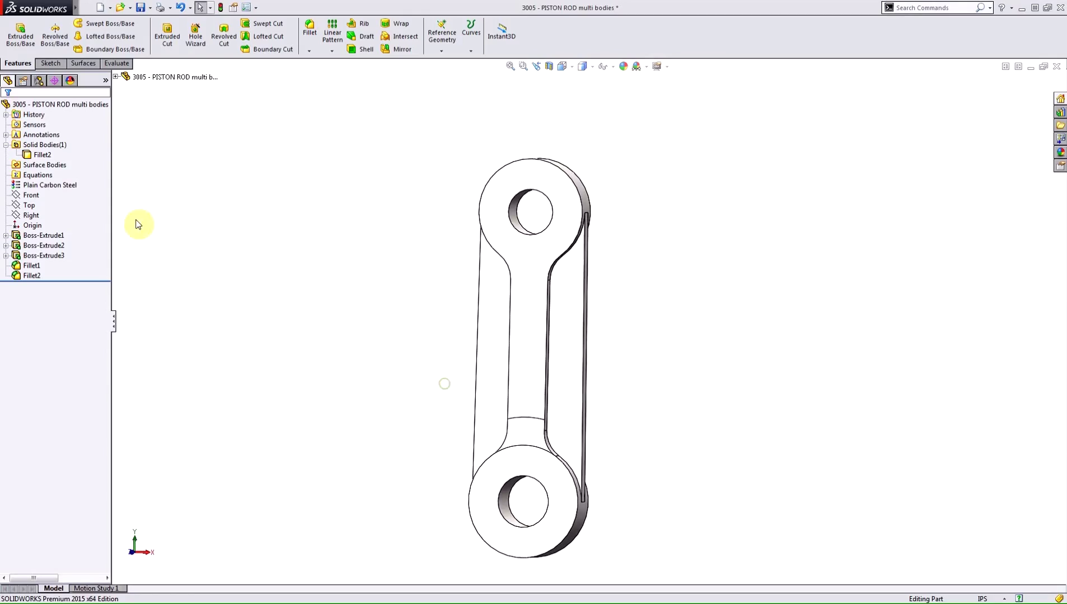
pyautogui.click(42, 155)
pyautogui.click(692, 425)
# - Sketch on the Front plane, converting both rod hole edges into circles
pyautogui.click(38, 198)
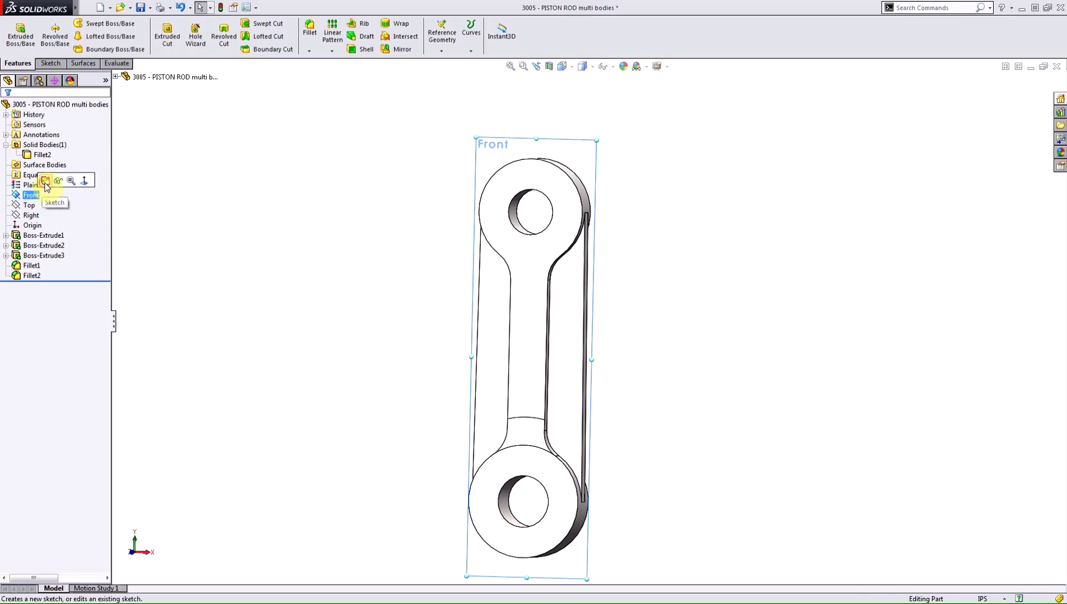
pyautogui.click(46, 182)
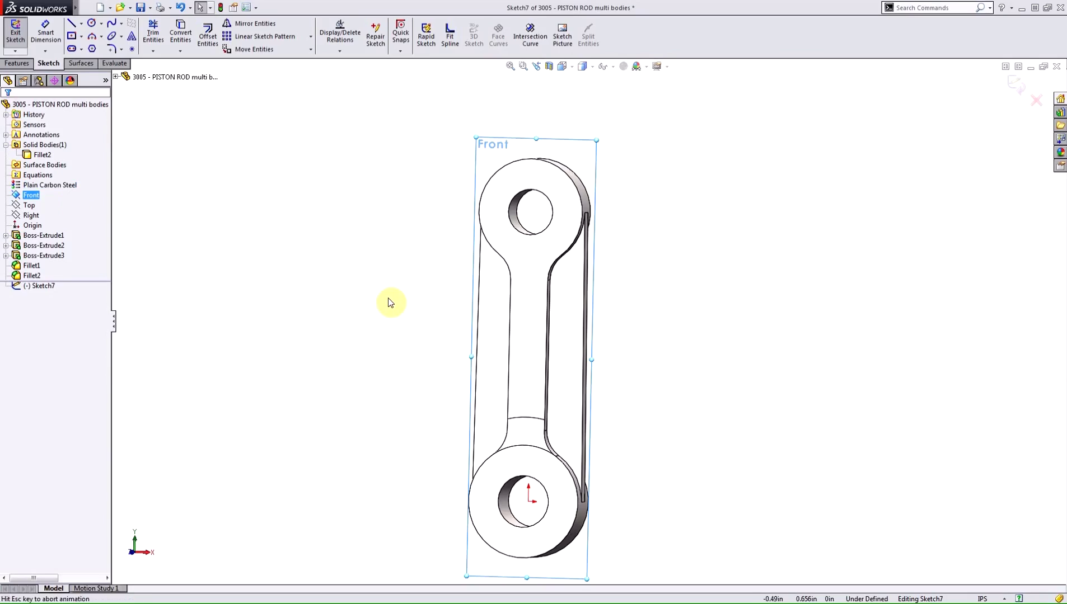
pyautogui.hotkey('ctrl', '8')
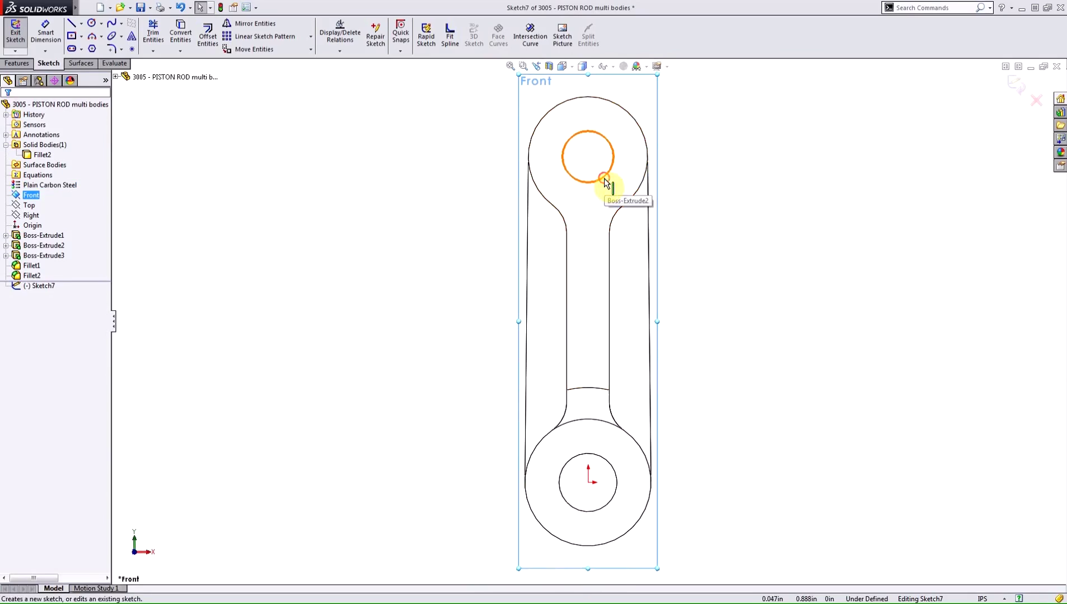
pyautogui.click(604, 180)
pyautogui.keyDown('ctrl'); pyautogui.click(600, 458); pyautogui.keyUp('ctrl')
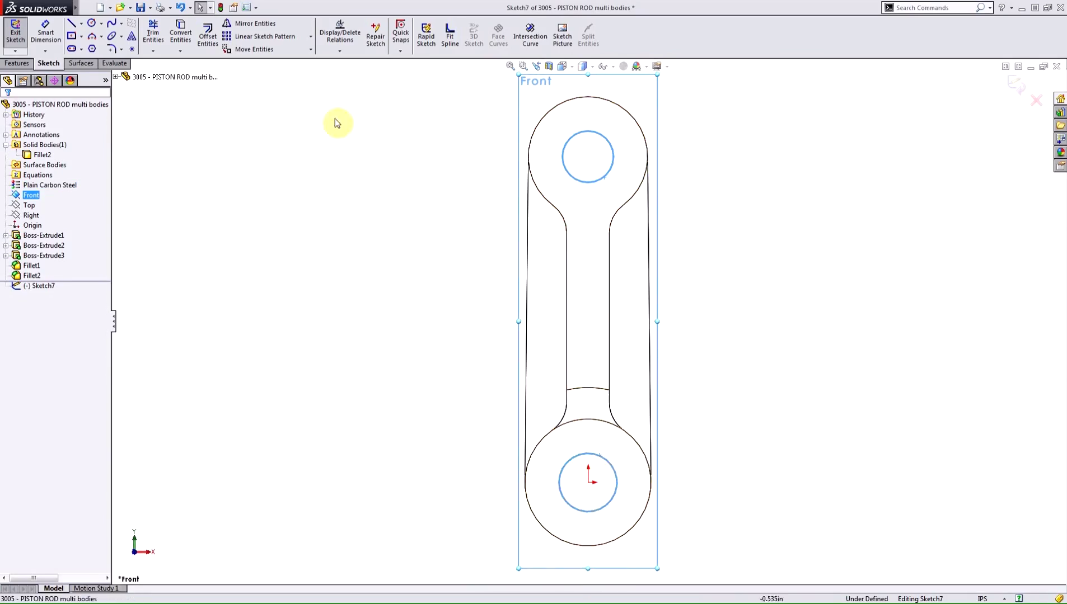
pyautogui.click(179, 36)
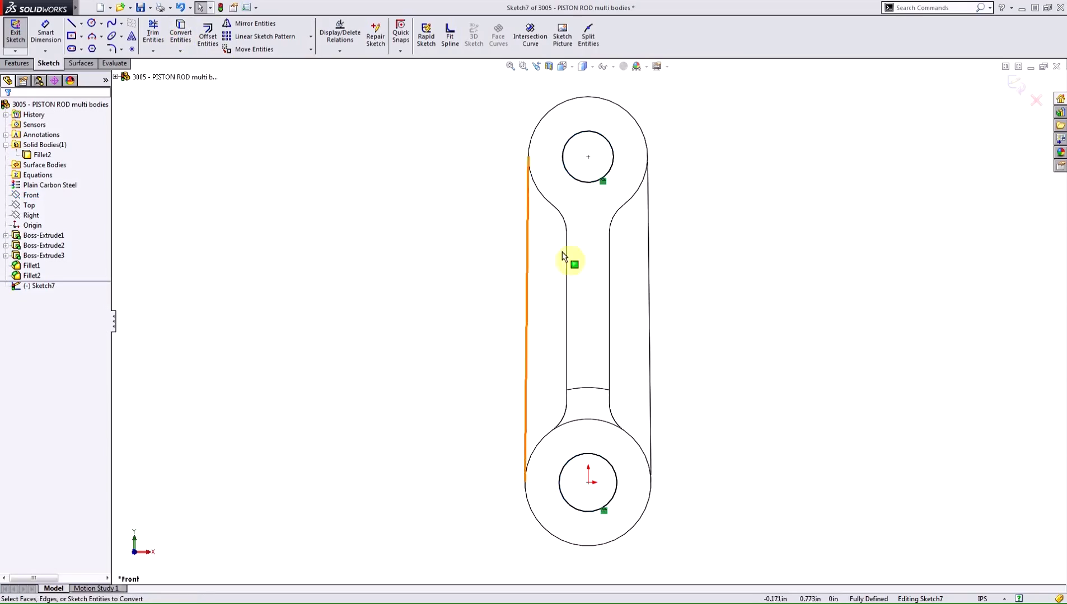
pyautogui.moveTo(730, 227); pyautogui.dragTo(671, 230, button='middle')
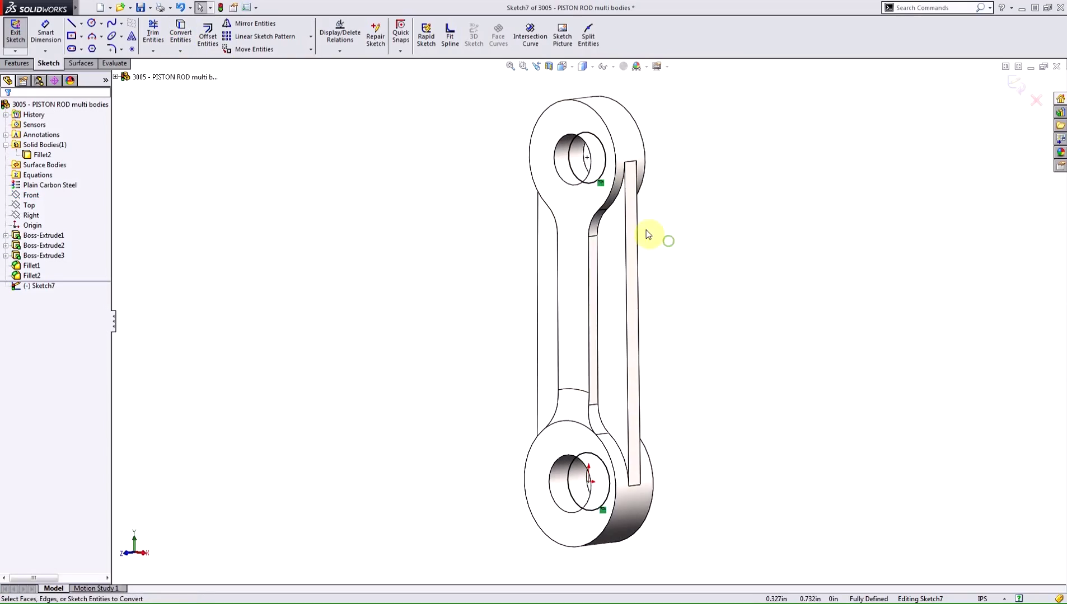
# - Start an Extruded Boss/Base from the circles, Mid Plane, 0.175in deep
pyautogui.click(17, 63)
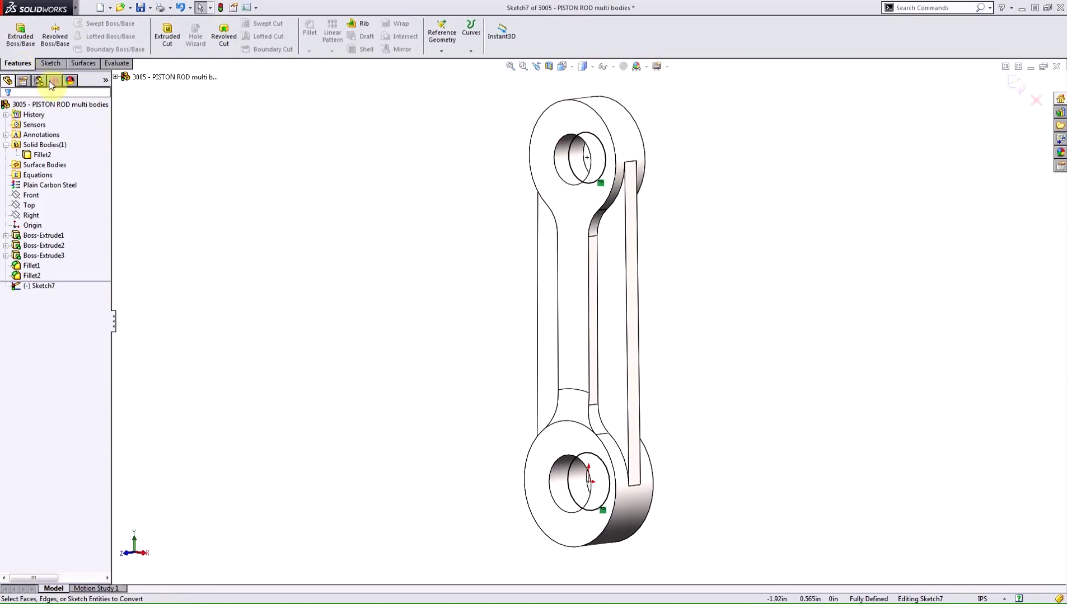
pyautogui.click(20, 37)
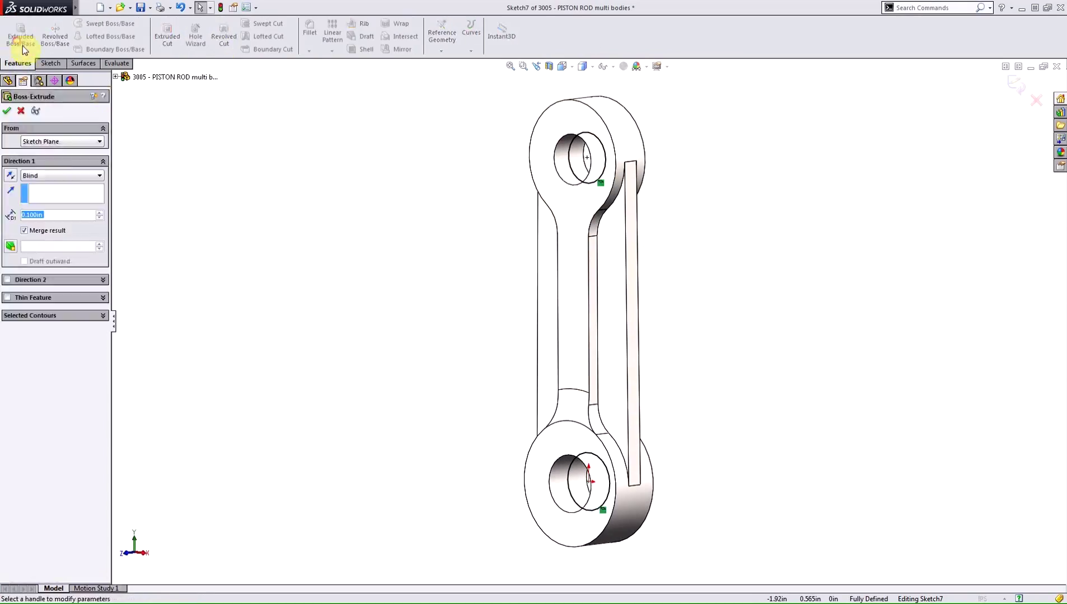
pyautogui.click(95, 176)
pyautogui.click(48, 229)
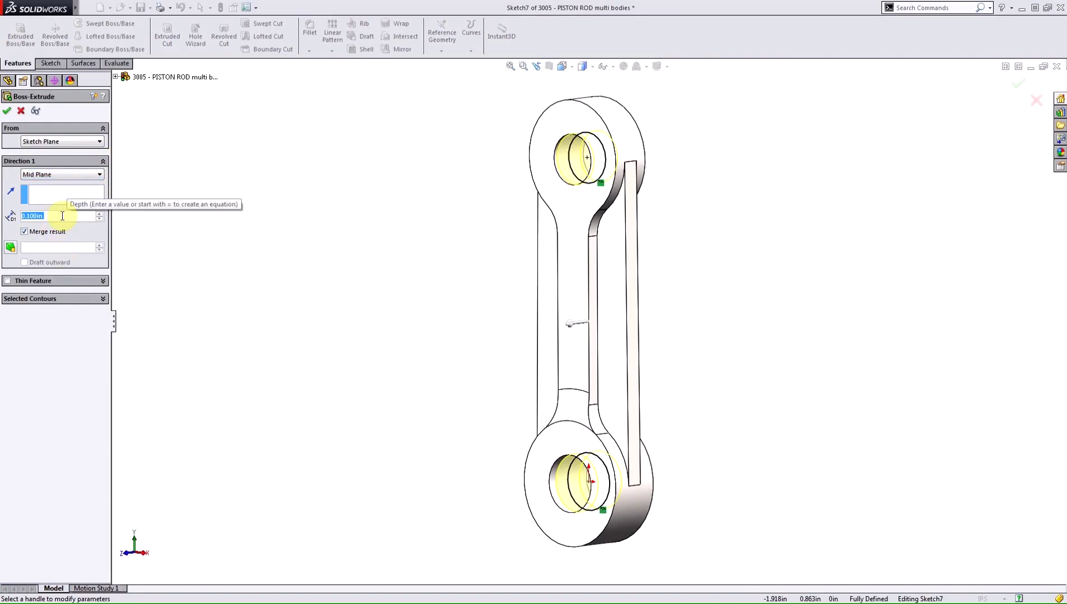
pyautogui.write('.175')
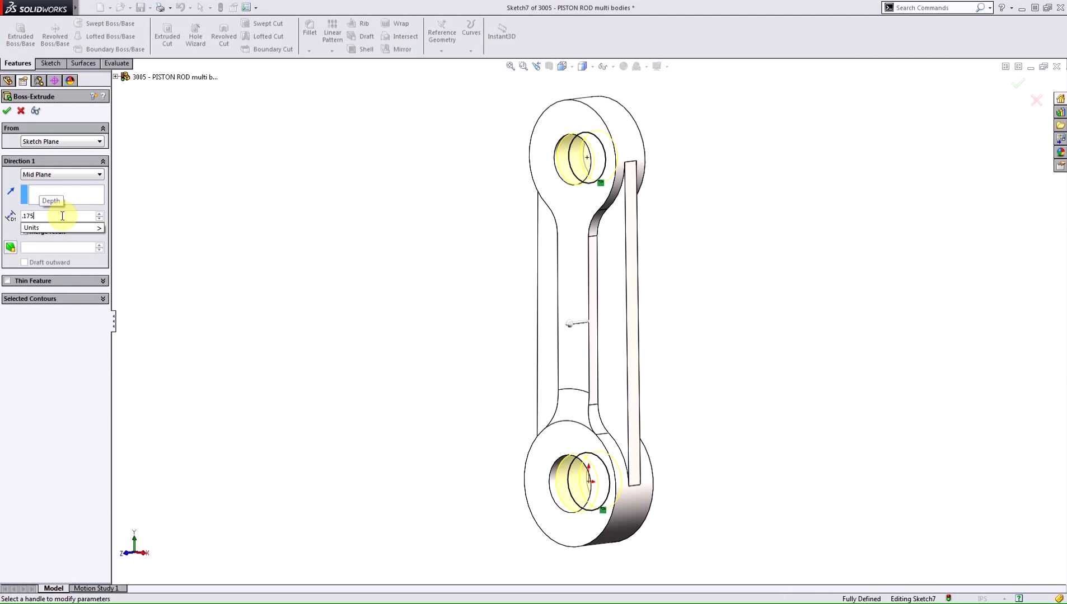
pyautogui.press('Return')
pyautogui.moveTo(780, 413); pyautogui.dragTo(752, 404, button='middle')
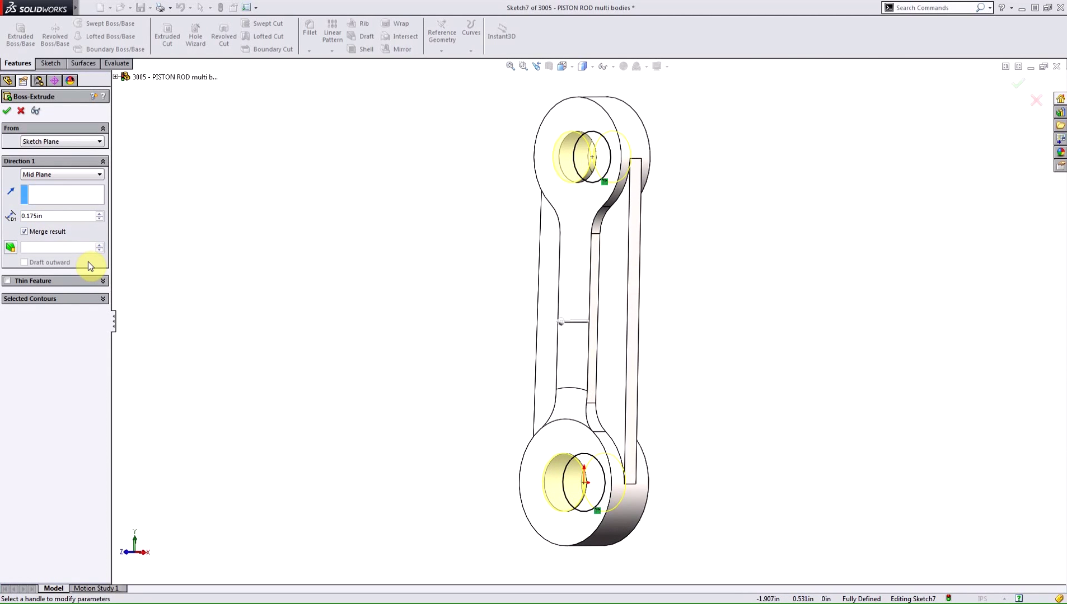
# - Uncheck Merge result, add a reversed 0.010in thin wall, and accept the extrusion
pyautogui.click(24, 232)
pyautogui.click(8, 281)
pyautogui.moveTo(284, 351); pyautogui.dragTo(333, 341, button='middle')
pyautogui.click(10, 295)
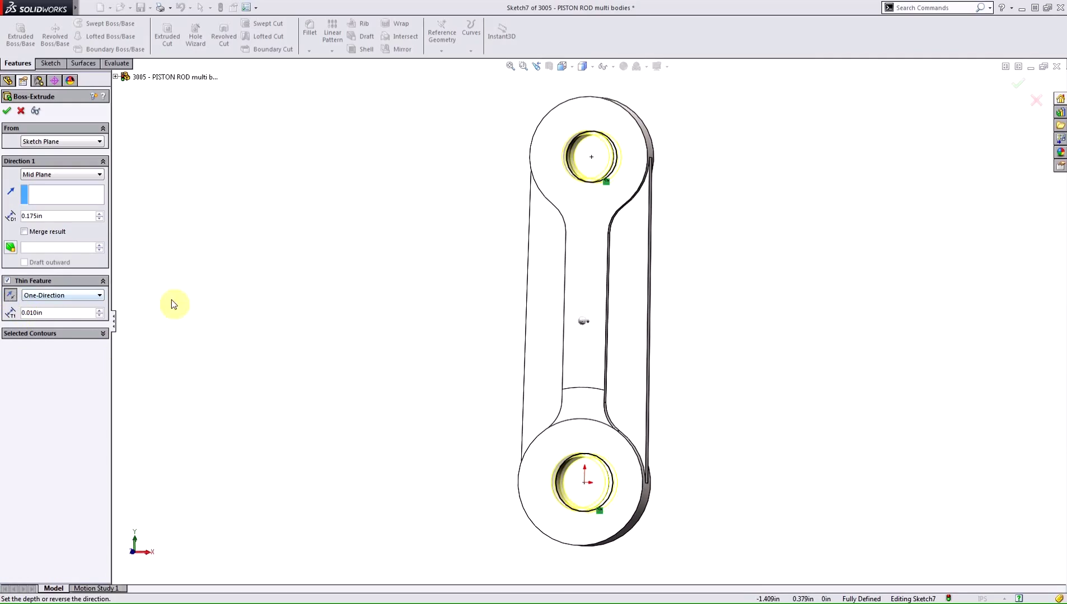
pyautogui.scroll(-3, 596, 157)
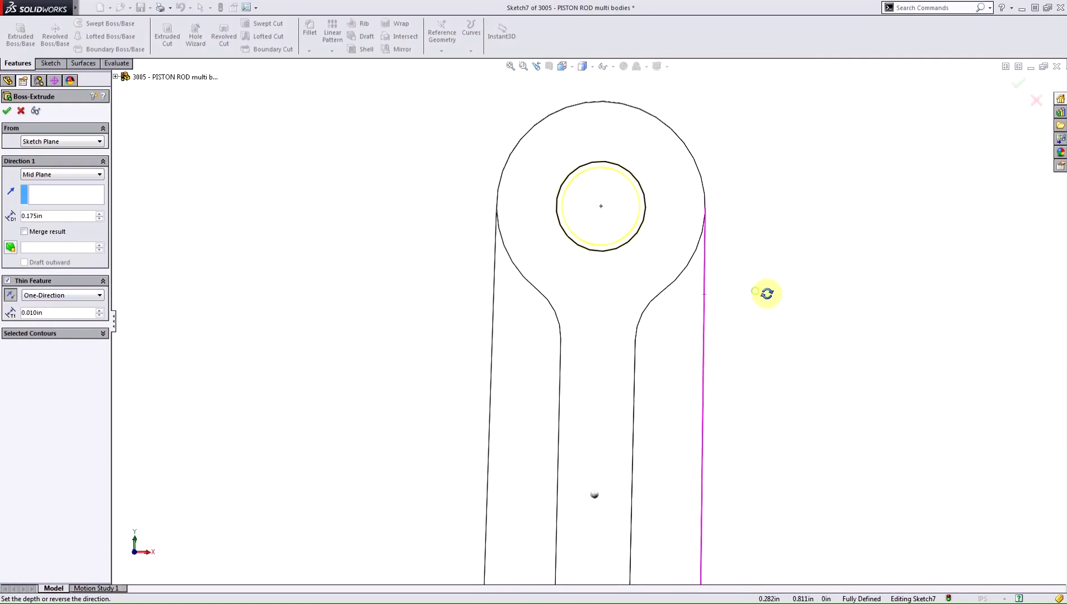
pyautogui.click(7, 111)
pyautogui.scroll(5, 453, 249)
pyautogui.moveTo(738, 338); pyautogui.dragTo(694, 358, button='middle')
pyautogui.click(46, 156)
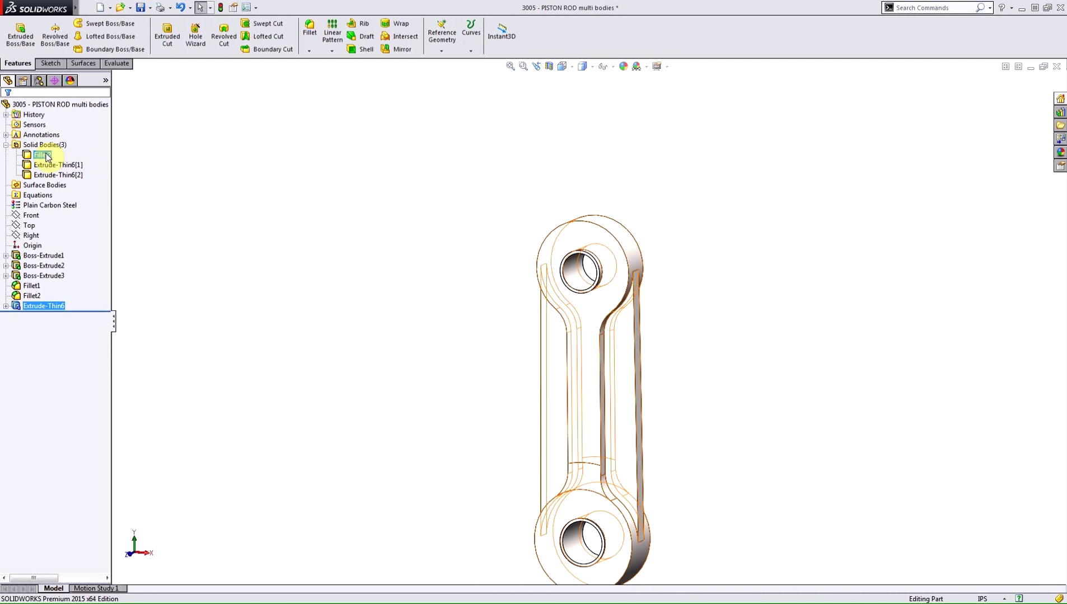
pyautogui.click(48, 165)
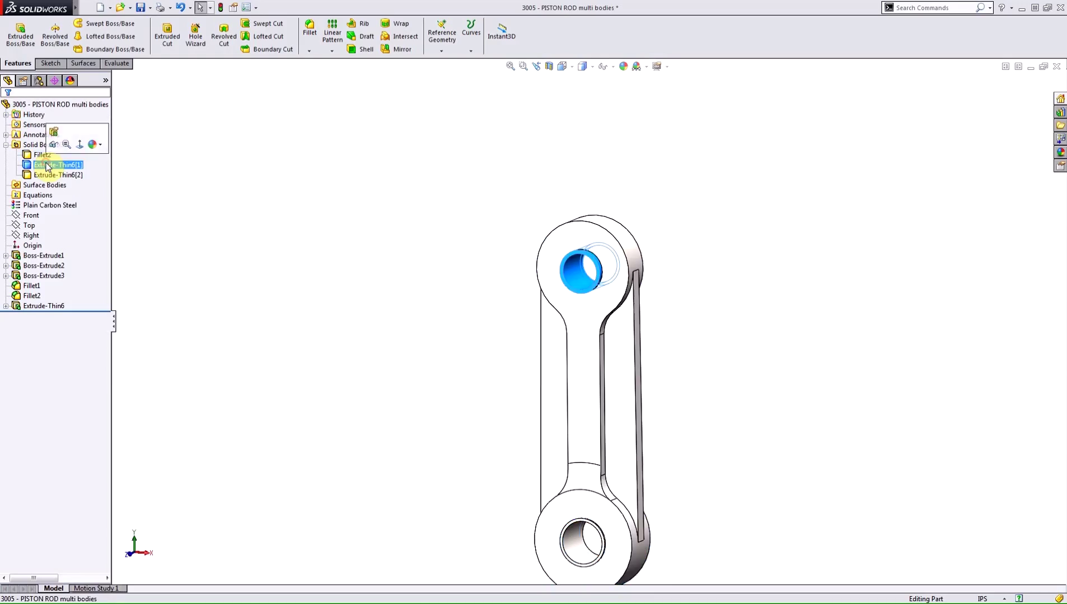
pyautogui.keyDown('ctrl'); pyautogui.click(48, 176); pyautogui.keyUp('ctrl')
pyautogui.click(48, 175)
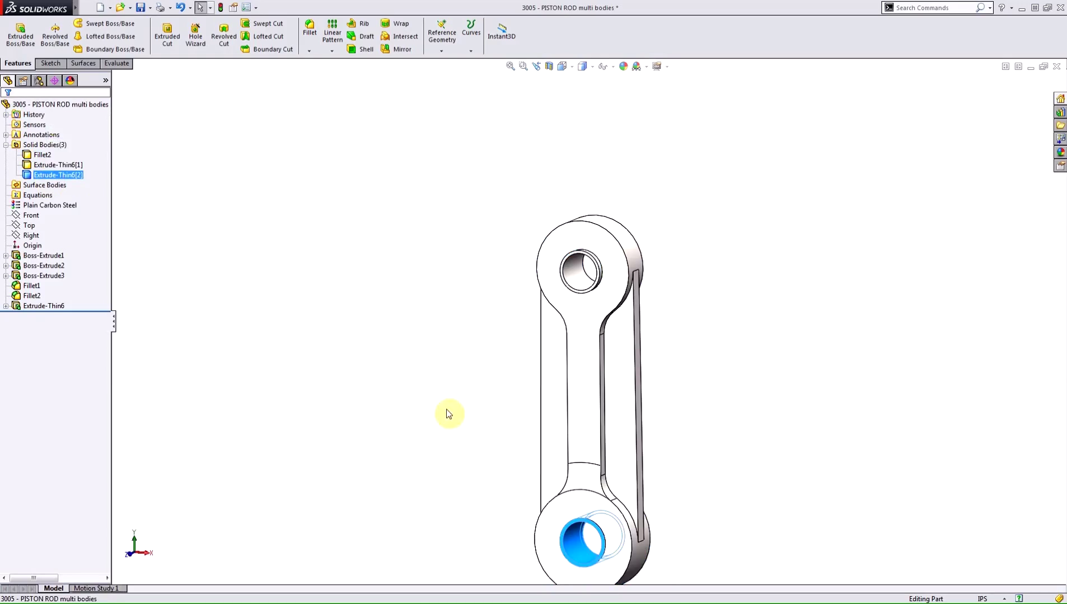
pyautogui.moveTo(477, 462); pyautogui.dragTo(487, 495, button='middle')
pyautogui.click(874, 415)
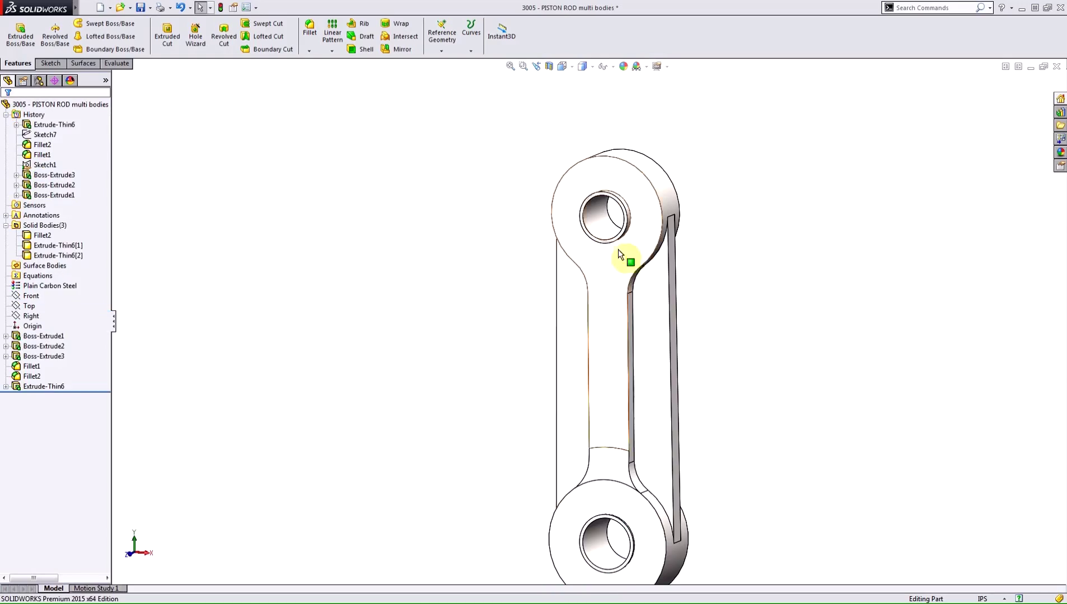
pyautogui.click(594, 218)
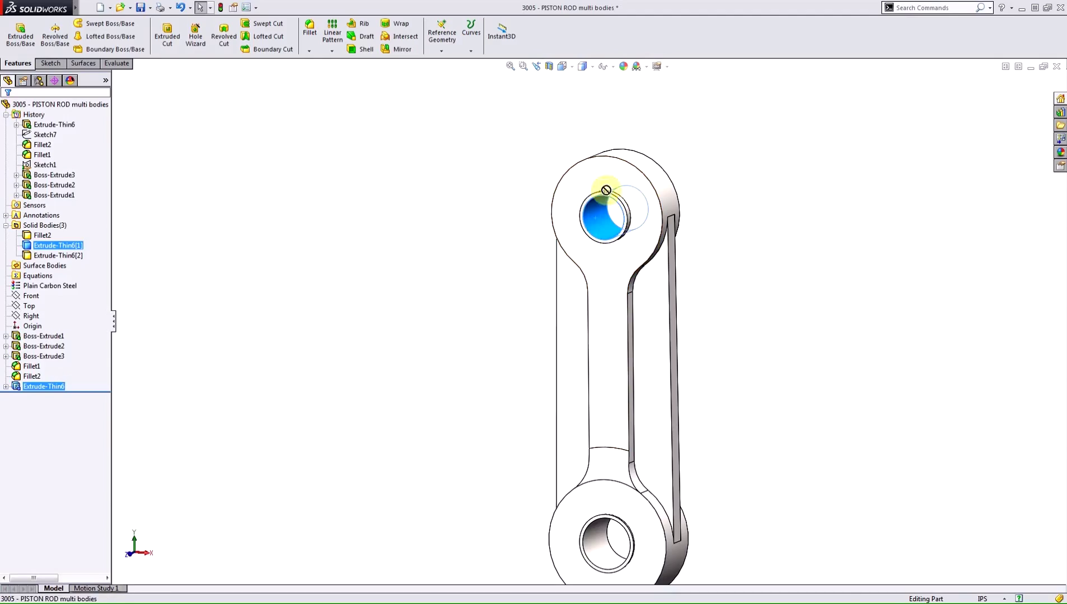
pyautogui.click(772, 399)
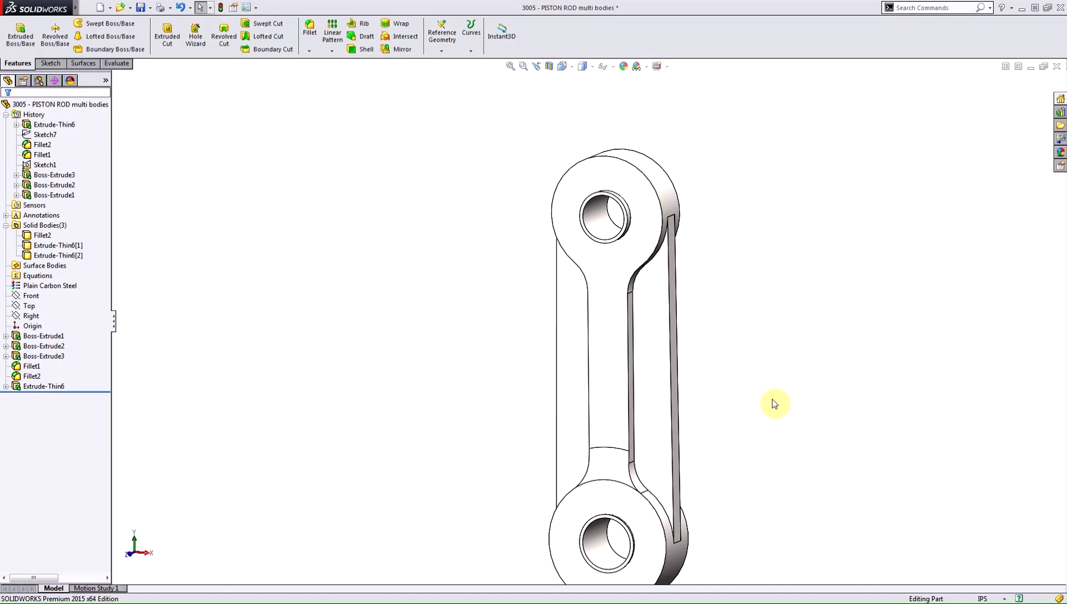
# - Switch to the Assem2 assembly and insert a new part via Insert Components
pyautogui.hotkey('ctrl', 'Tab')
pyautogui.moveTo(765, 267)
pyautogui.mouseDown(button='middle')
pyautogui.moveTo(740, 264)
pyautogui.moveTo(757, 257)
pyautogui.mouseUp(button='middle')
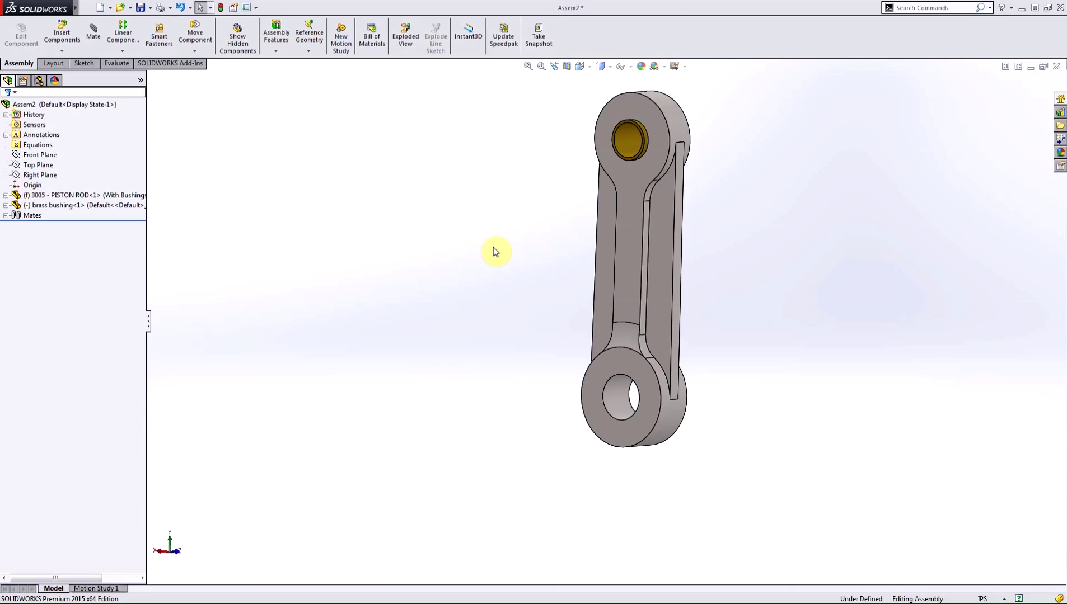
pyautogui.click(67, 54)
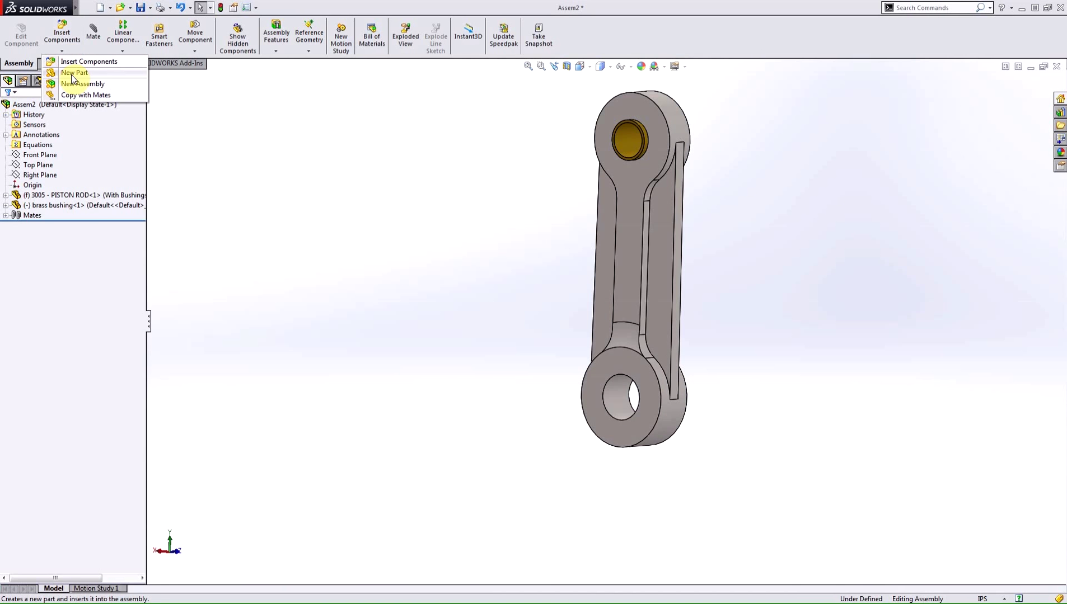
pyautogui.click(72, 78)
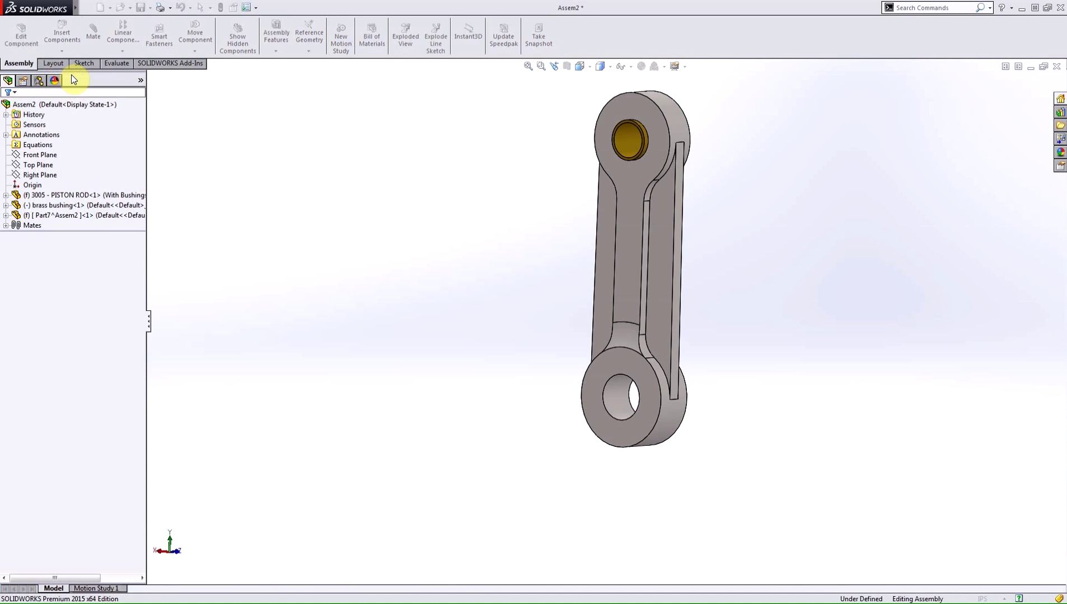
# - Sketch on Front Plane and convert the rod's lower bore edge into a circle
pyautogui.click(48, 156)
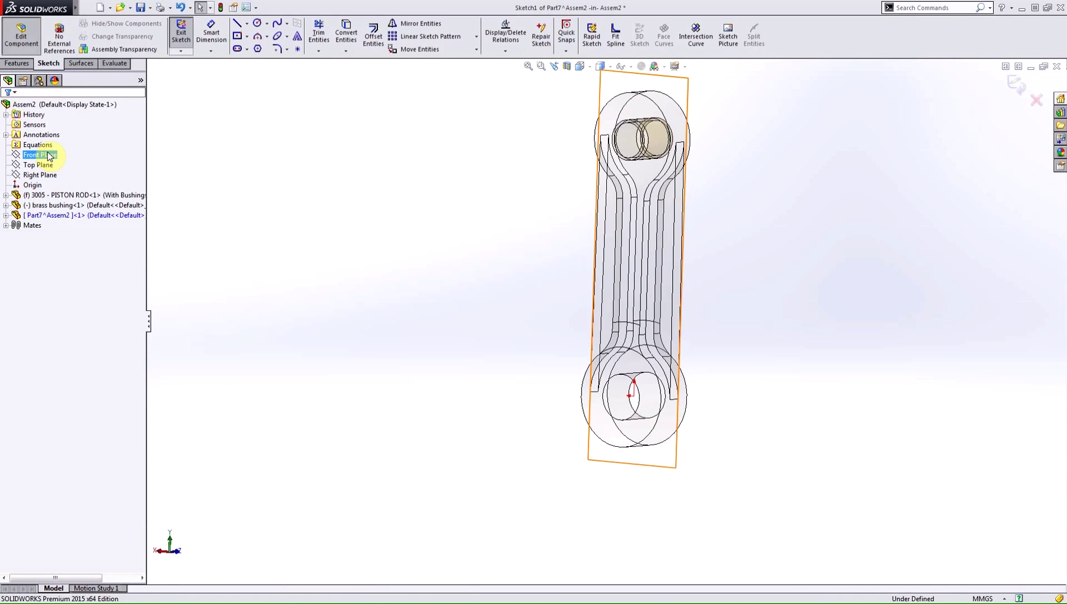
pyautogui.scroll(-3, 583, 422)
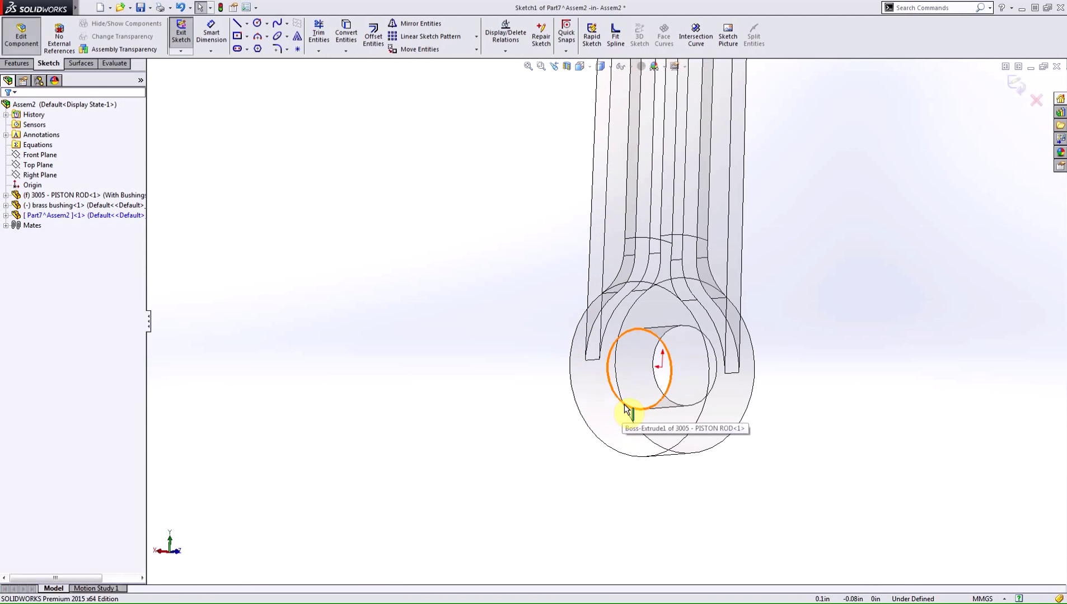
pyautogui.click(626, 407)
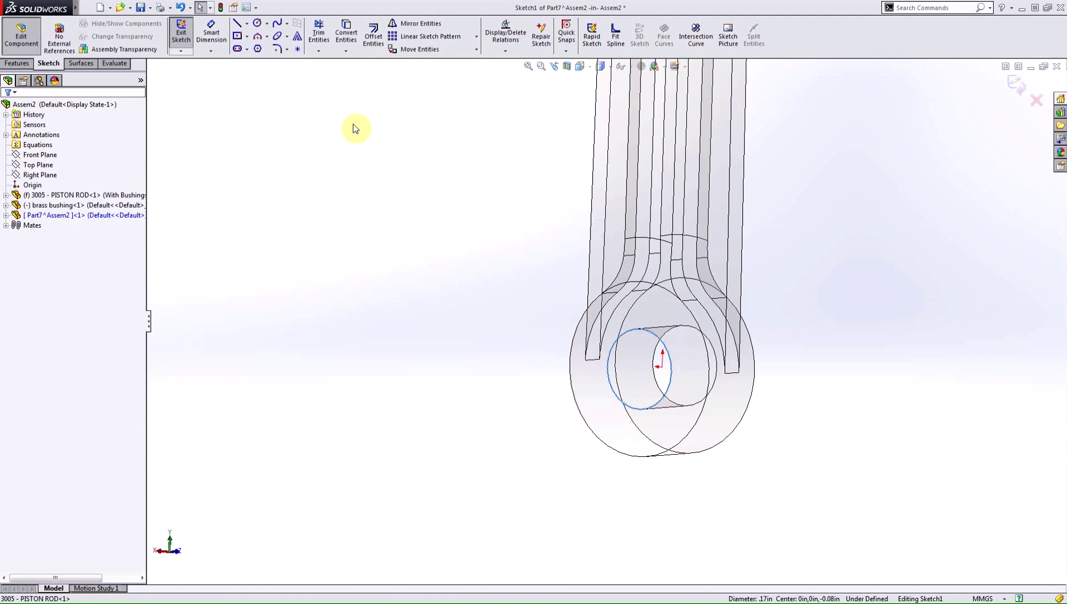
pyautogui.click(347, 34)
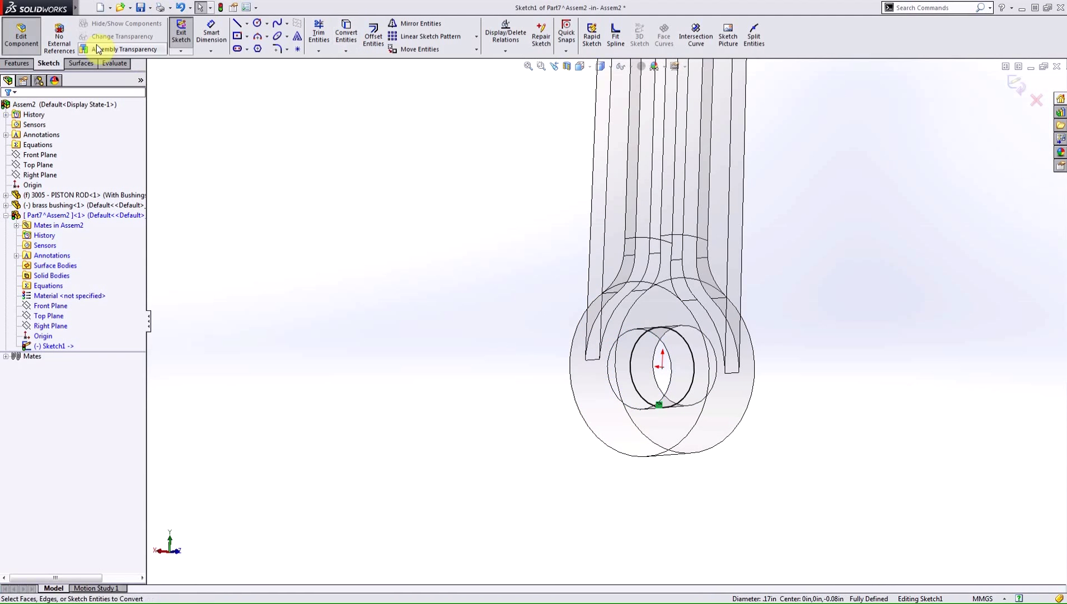
# - Extrude the circle Mid Plane 0.175in as a reversed thin-walled tube
pyautogui.click(18, 64)
pyautogui.click(186, 35)
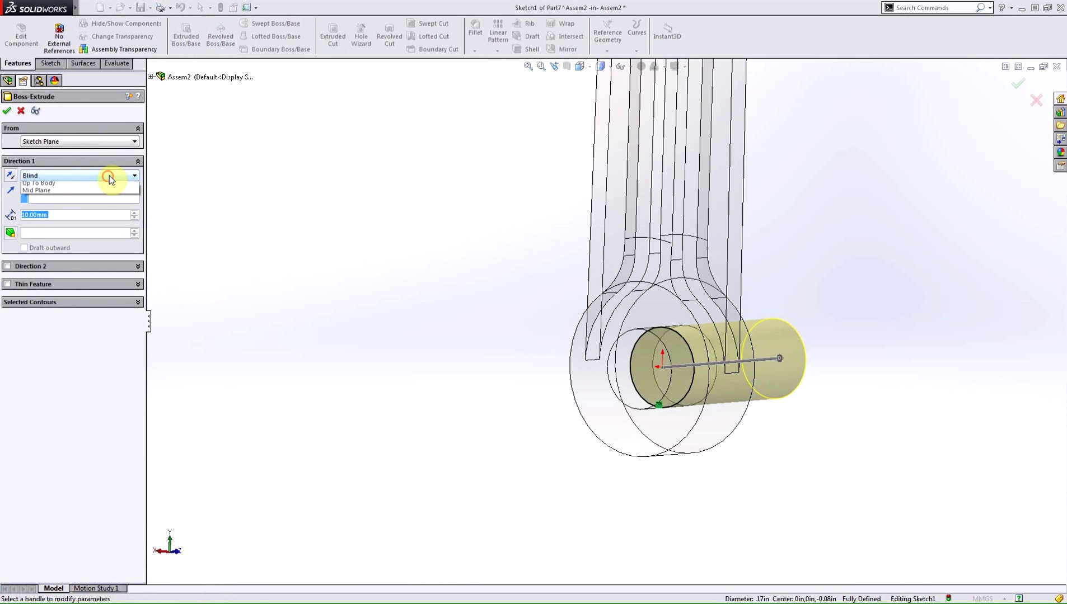
pyautogui.click(110, 176)
pyautogui.click(52, 223)
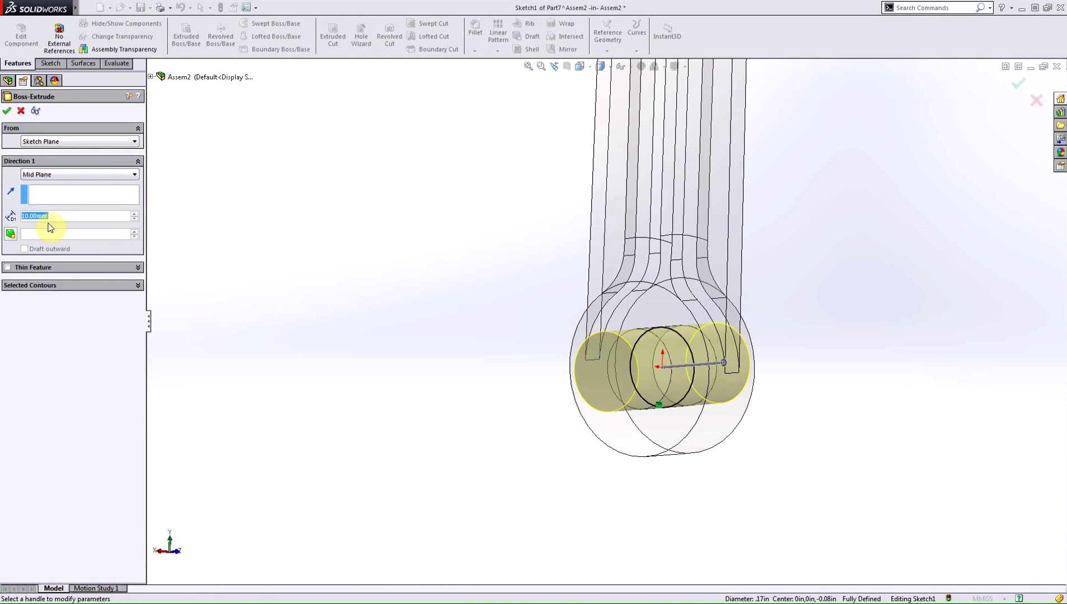
pyautogui.write('.17')
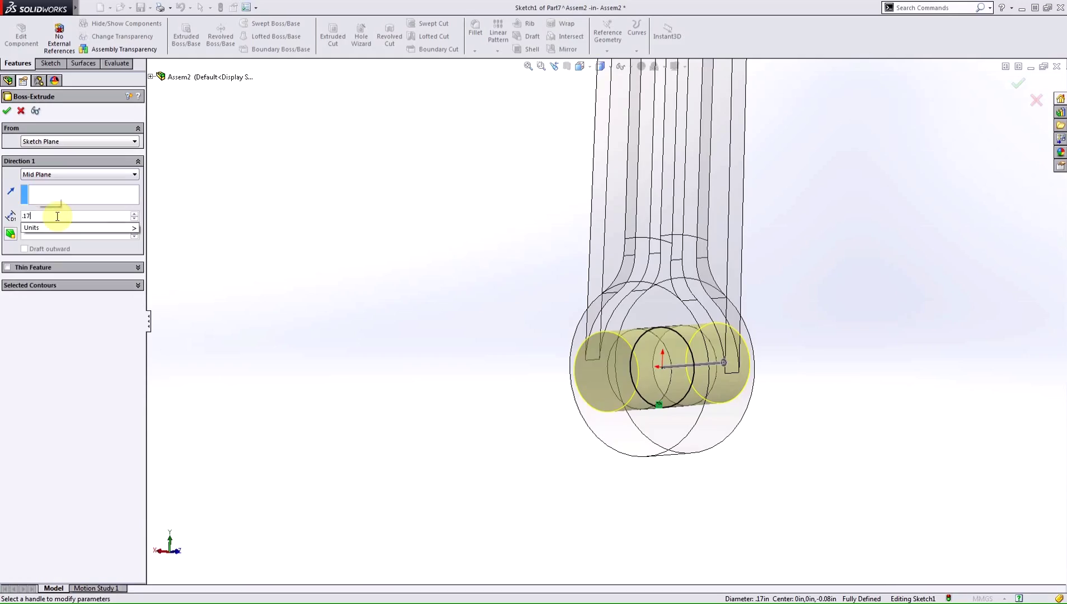
pyautogui.write('5in')
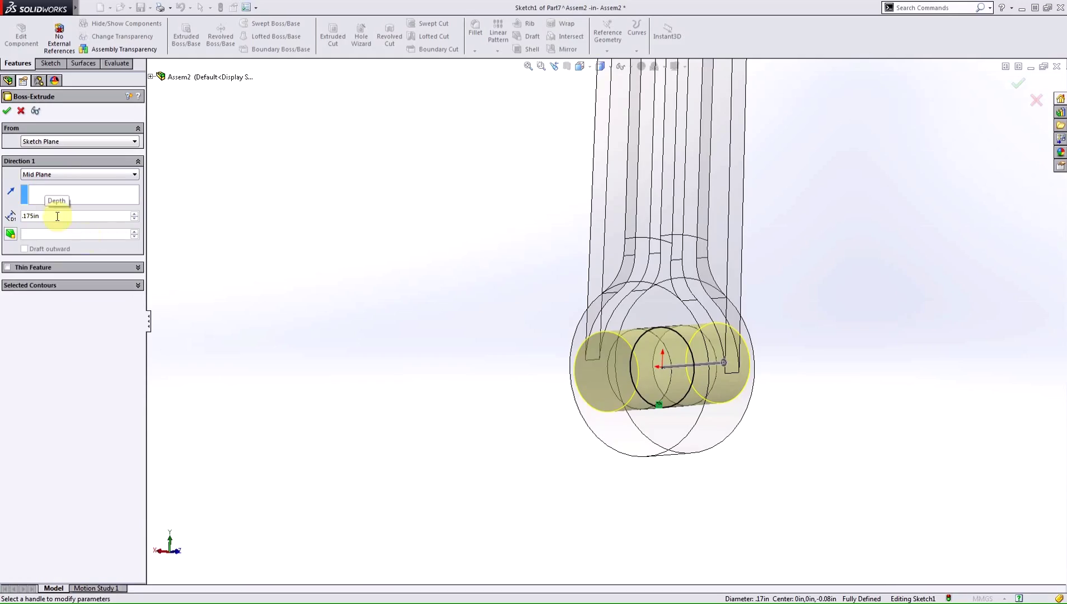
pyautogui.click(8, 268)
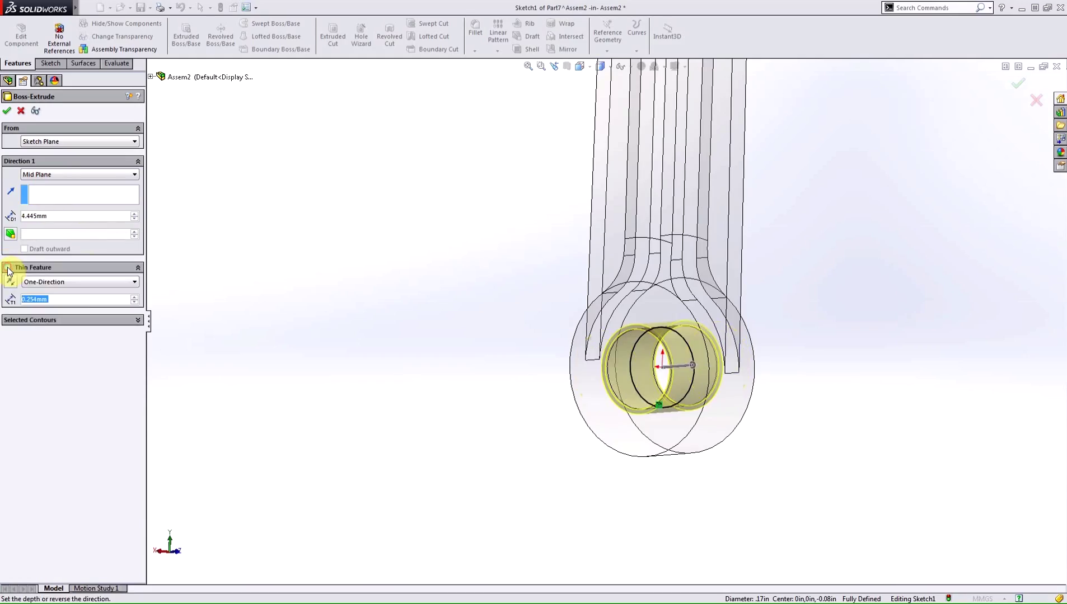
pyautogui.click(10, 281)
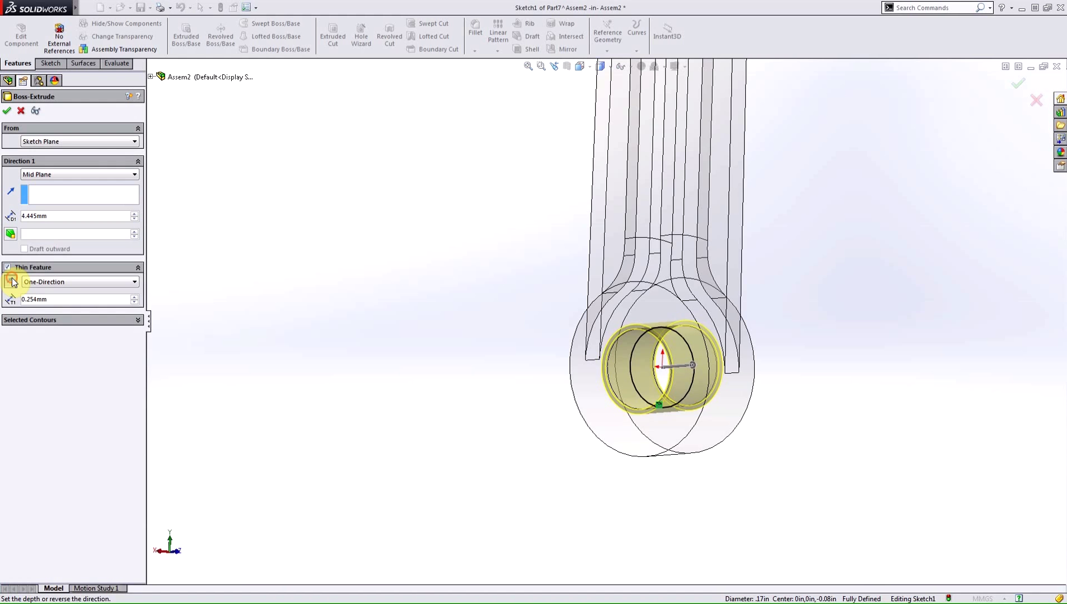
pyautogui.click(7, 110)
pyautogui.scroll(2, 555, 304)
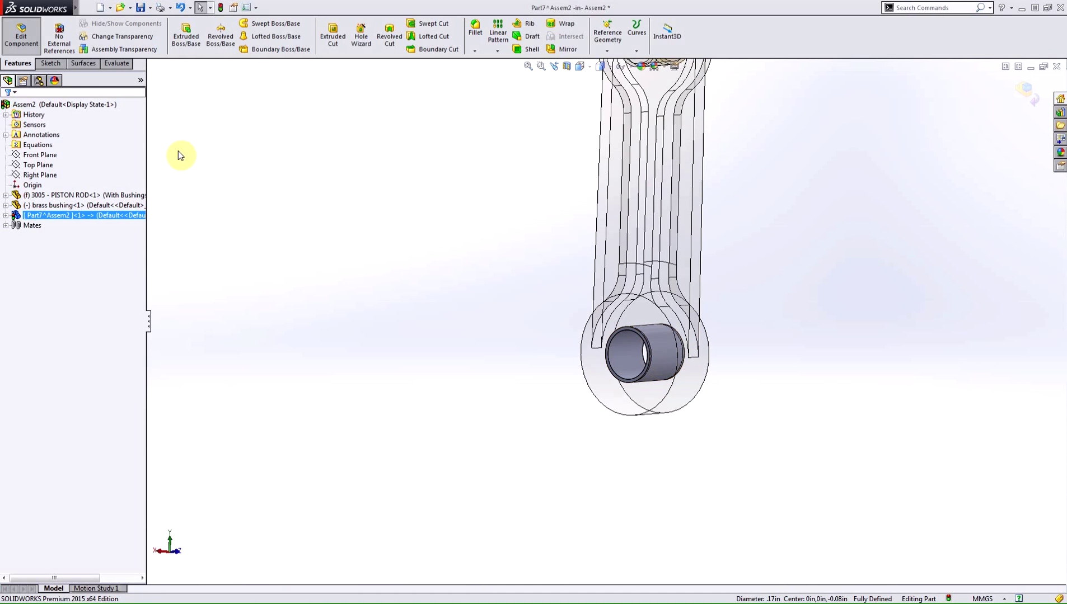
# - Exit part editing back to Assem2 and expand the Mates folder to show InPlace7
pyautogui.click(21, 34)
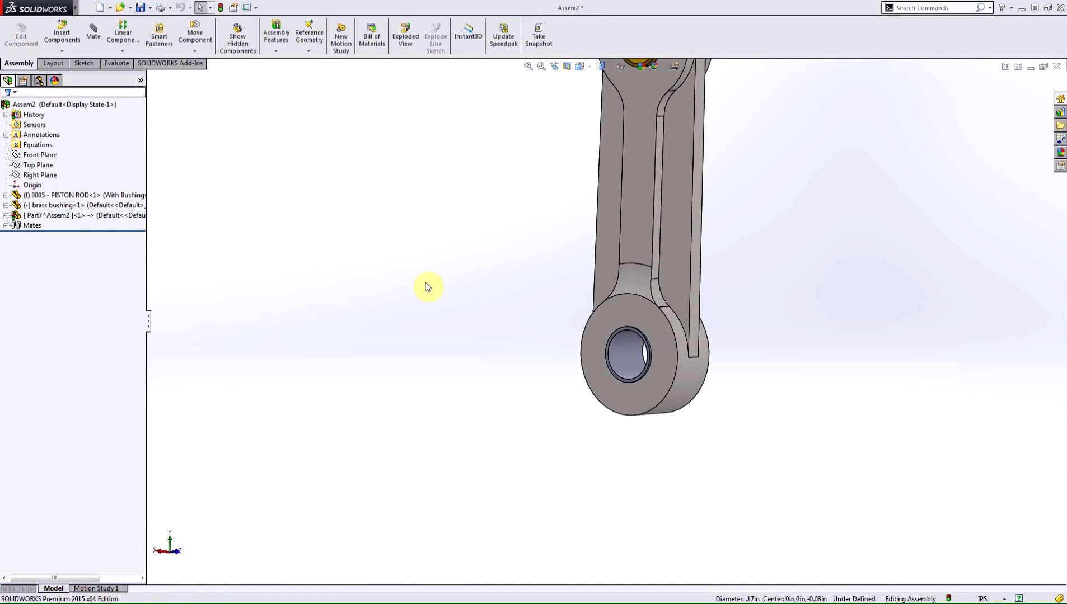
pyautogui.scroll(2, 620, 313)
pyautogui.scroll(-2, 628, 343)
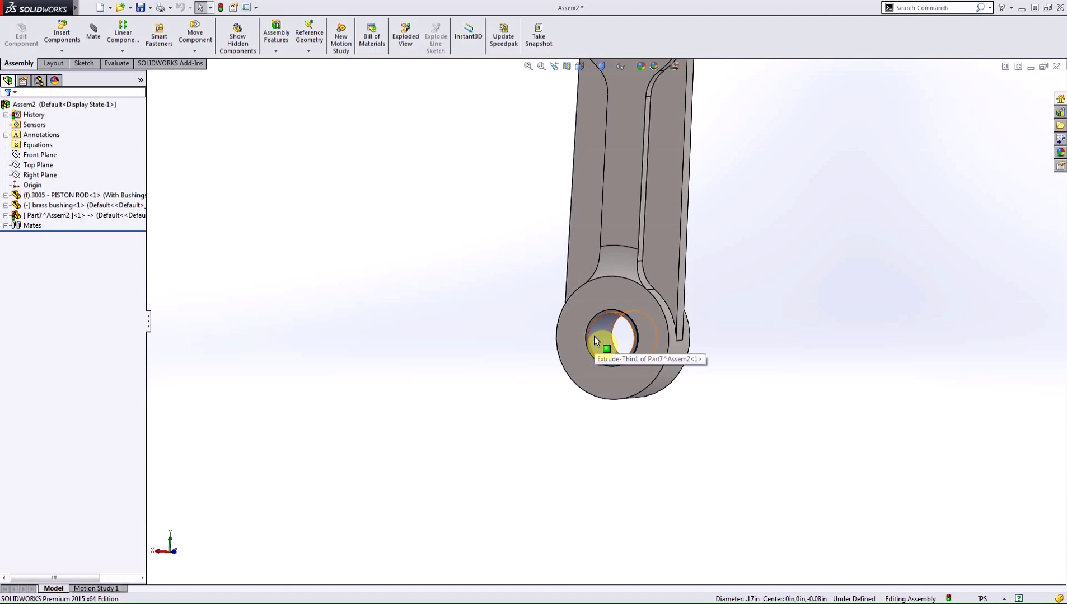
pyautogui.moveTo(595, 341); pyautogui.dragTo(632, 341)
pyautogui.scroll(-5, 596, 340)
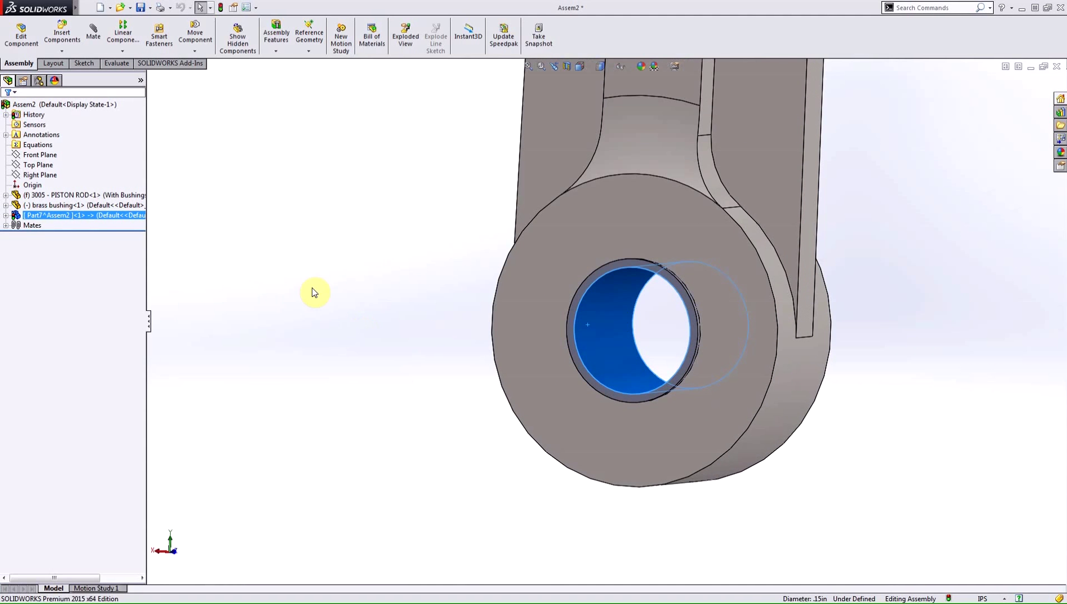
pyautogui.click(280, 290)
pyautogui.click(6, 226)
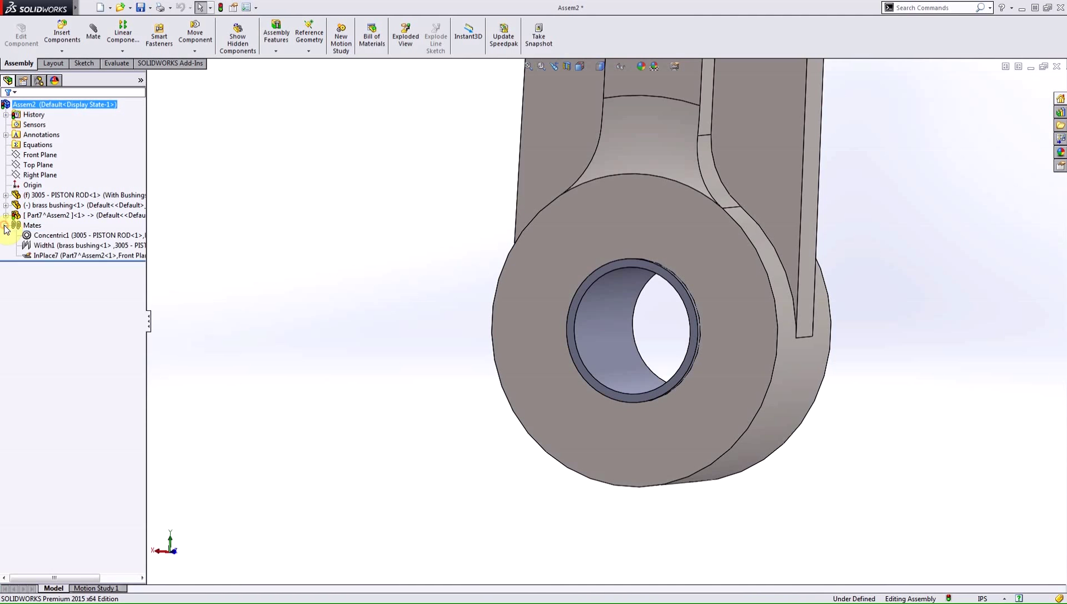
pyautogui.moveTo(51, 257)
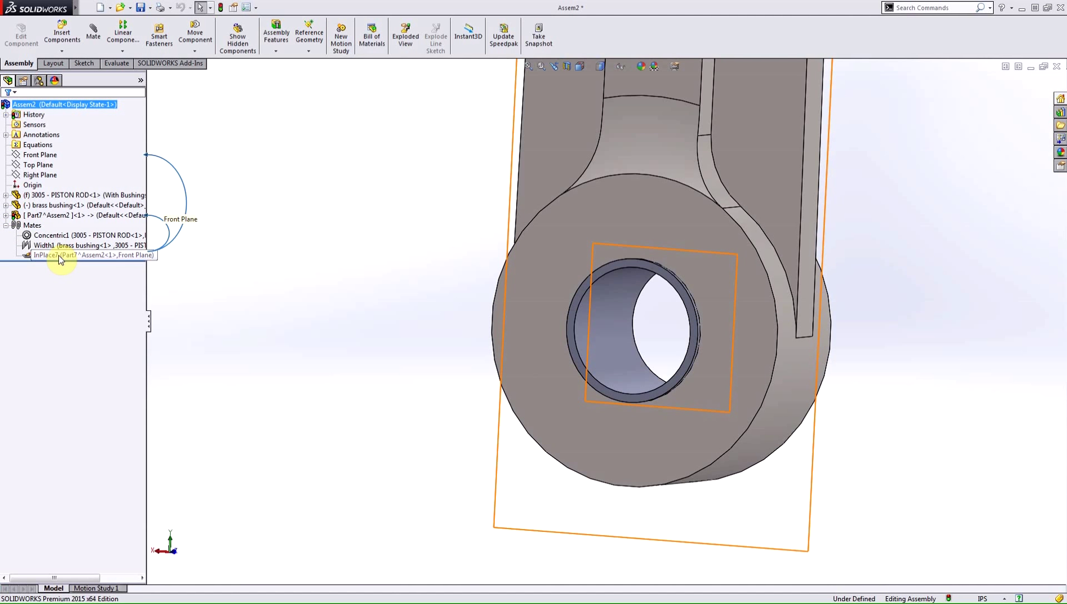
# - Delete the InPlace7 mate, confirming removal of the part's external references
pyautogui.rightClick(58, 255)
pyautogui.click(88, 286)
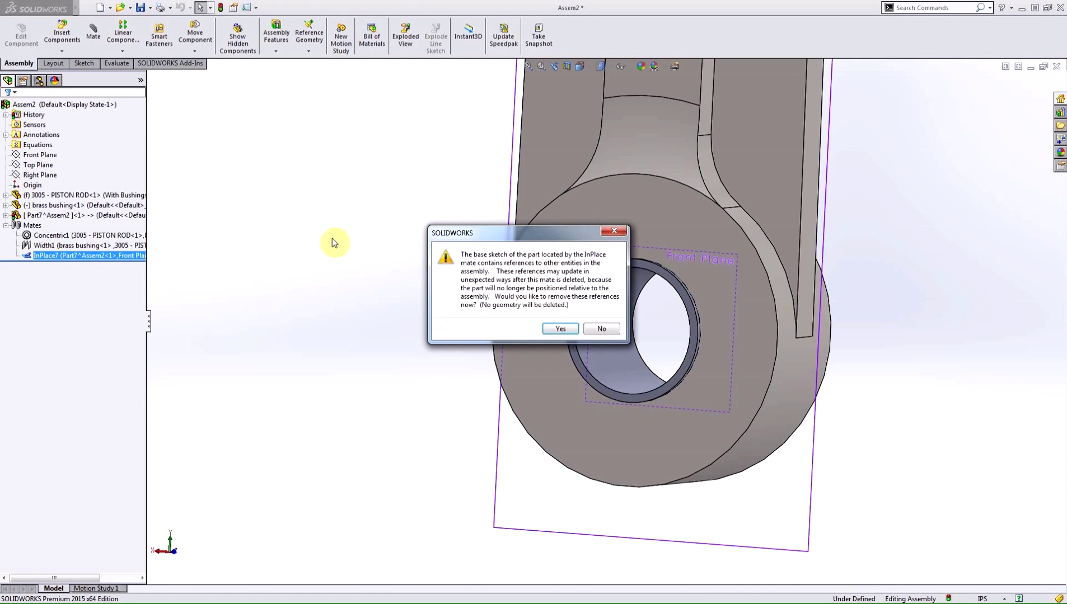
pyautogui.click(558, 328)
pyautogui.scroll(3, 448, 333)
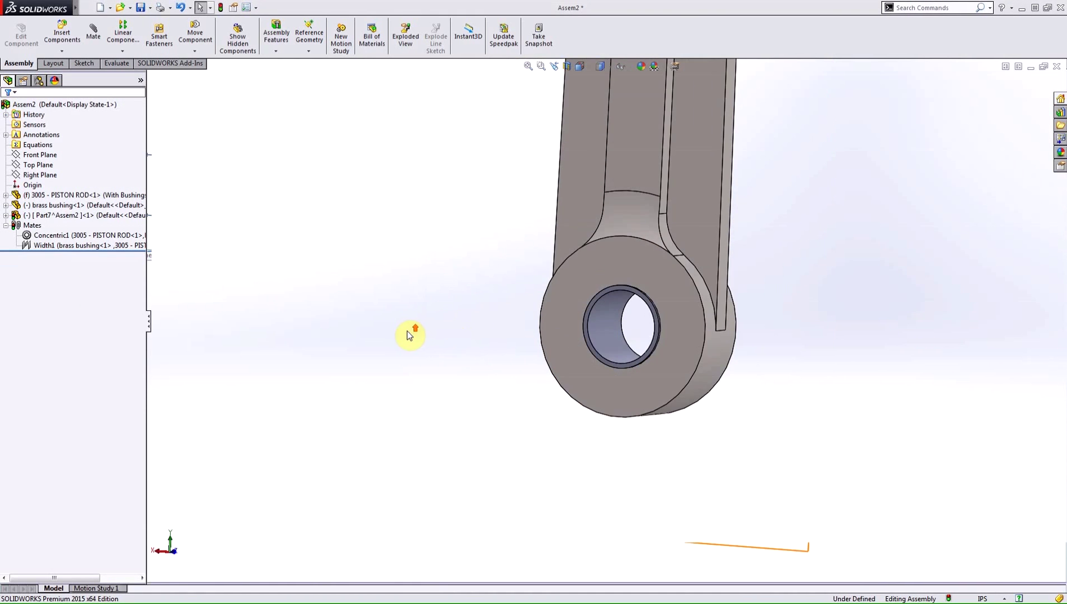
pyautogui.moveTo(412, 333); pyautogui.dragTo(447, 357, button='middle')
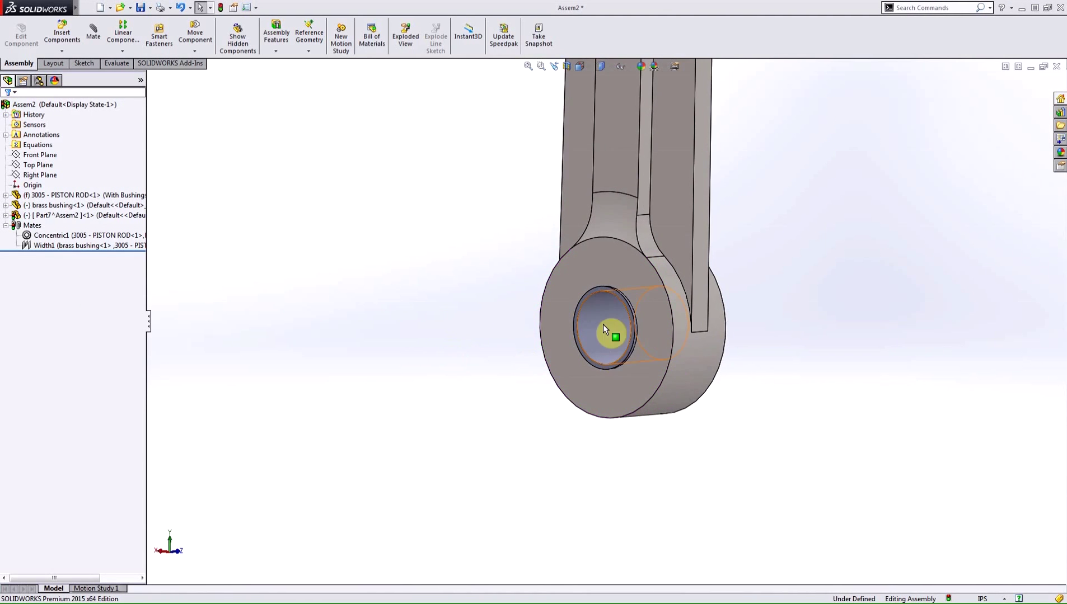
# - Pull the bushing out and mate it concentric with the rod's bore
pyautogui.moveTo(599, 324); pyautogui.dragTo(451, 295)
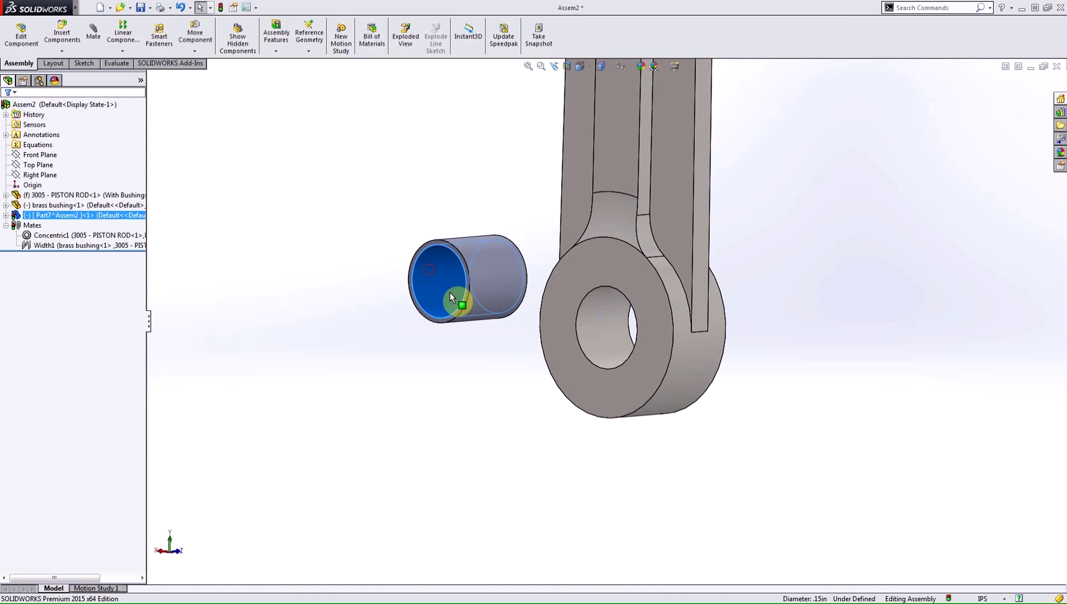
pyautogui.keyDown('ctrl'); pyautogui.click(590, 337); pyautogui.keyUp('ctrl')
pyautogui.click(662, 329)
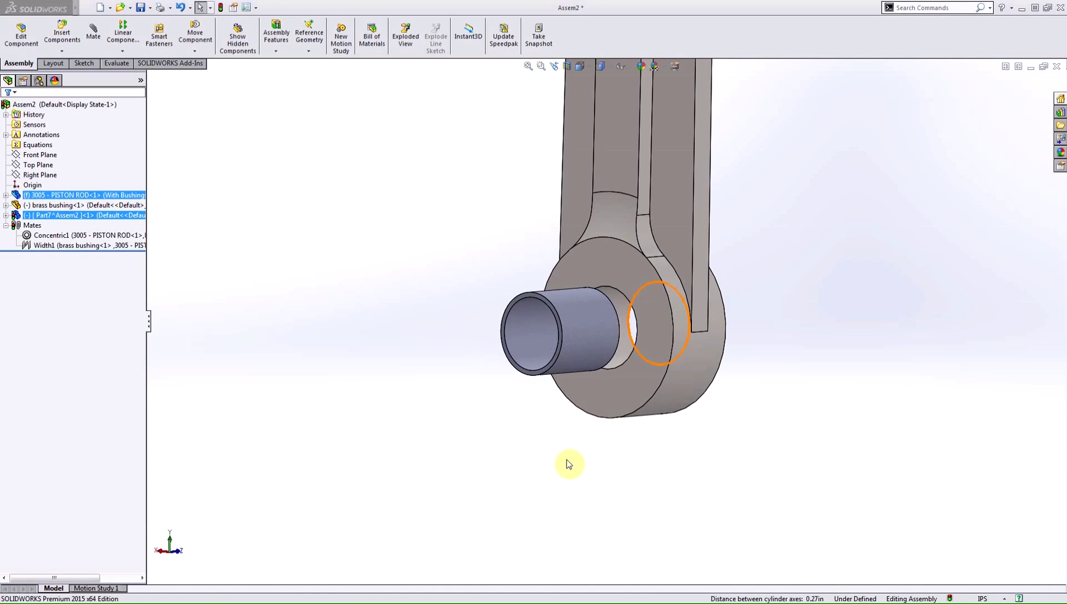
pyautogui.scroll(-3, 509, 335)
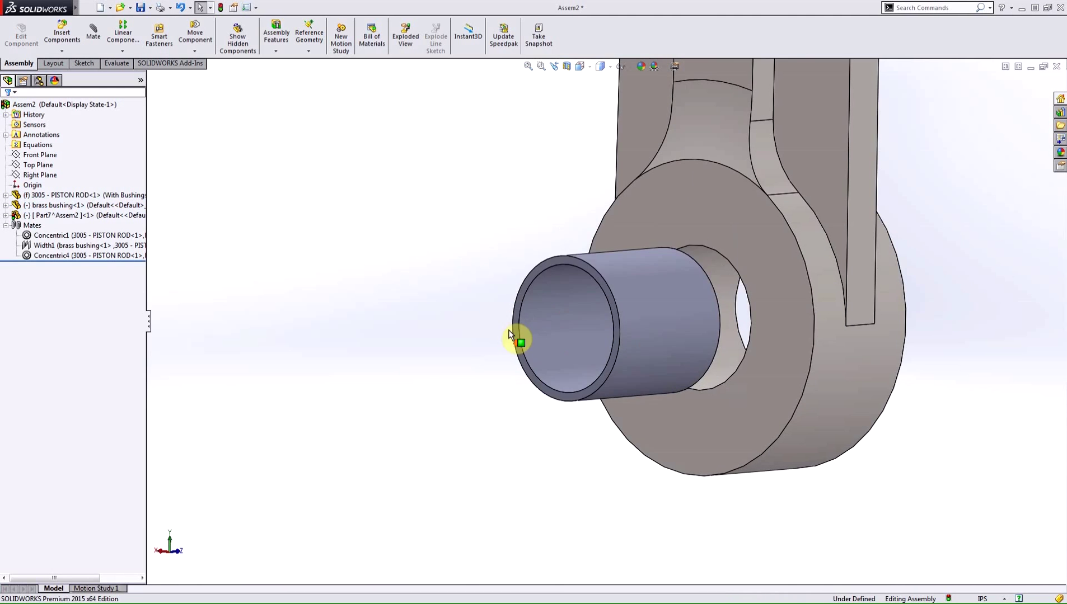
# - Select the bushing and piston rod end faces for a width mate
pyautogui.click(577, 266)
pyautogui.keyDown('ctrl'); pyautogui.click(707, 230); pyautogui.keyUp('ctrl')
pyautogui.scroll(3, 838, 422)
pyautogui.moveTo(838, 421); pyautogui.dragTo(685, 412, button='middle')
pyautogui.scroll(-5, 824, 293)
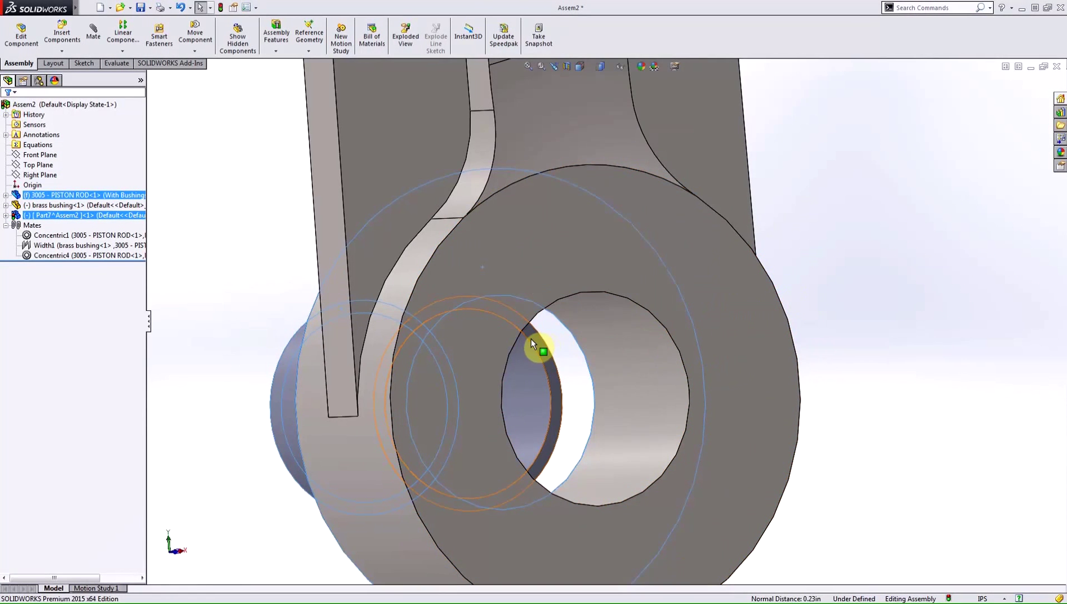
pyautogui.scroll(2, 532, 339)
pyautogui.click(578, 253)
pyautogui.moveTo(578, 253); pyautogui.dragTo(574, 337, button='middle')
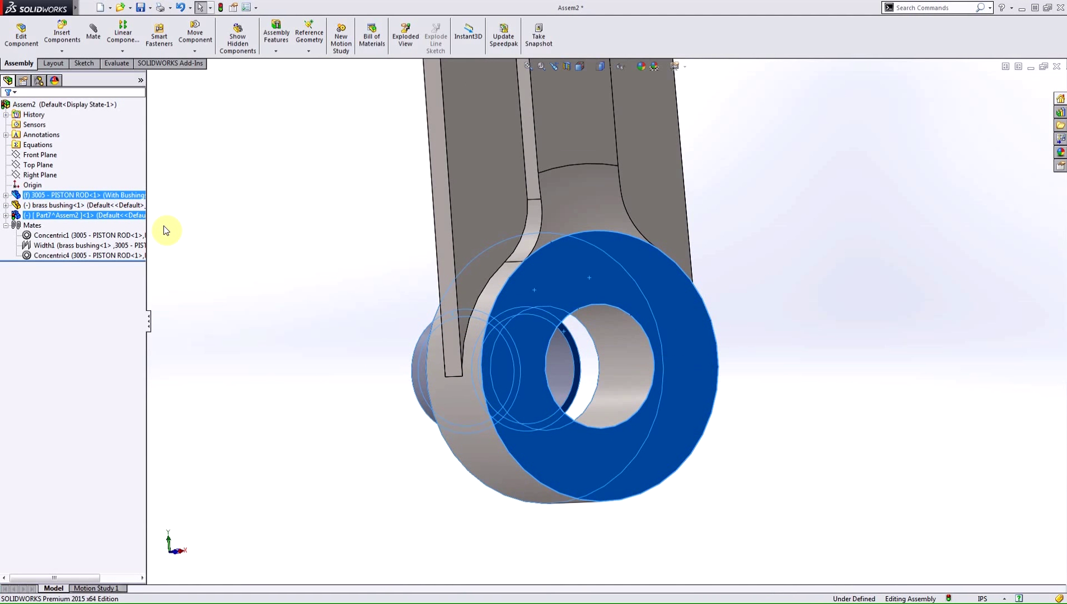
# - Create and confirm the Width mate between the selected faces
pyautogui.click(93, 44)
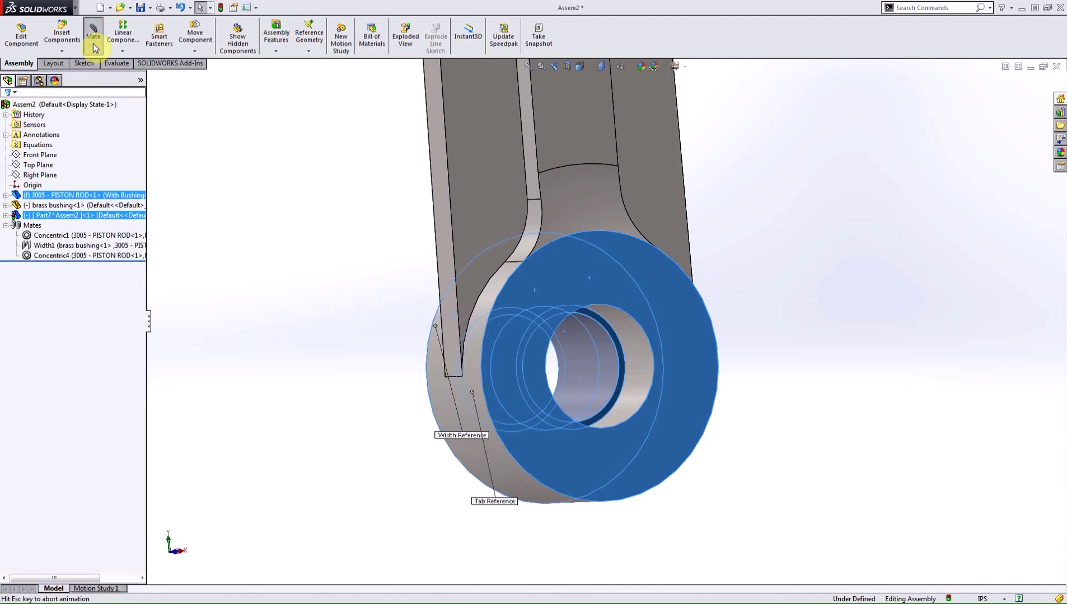
pyautogui.click(7, 111)
pyautogui.click(6, 111)
# - Drag the bushing to check that the concentric and width mates hold it
pyautogui.moveTo(421, 395); pyautogui.dragTo(686, 496, button='middle')
pyautogui.scroll(-6, 601, 347)
pyautogui.click(586, 358)
pyautogui.moveTo(587, 358); pyautogui.dragTo(651, 329)
pyautogui.moveTo(585, 317); pyautogui.dragTo(586, 364)
pyautogui.click(353, 336)
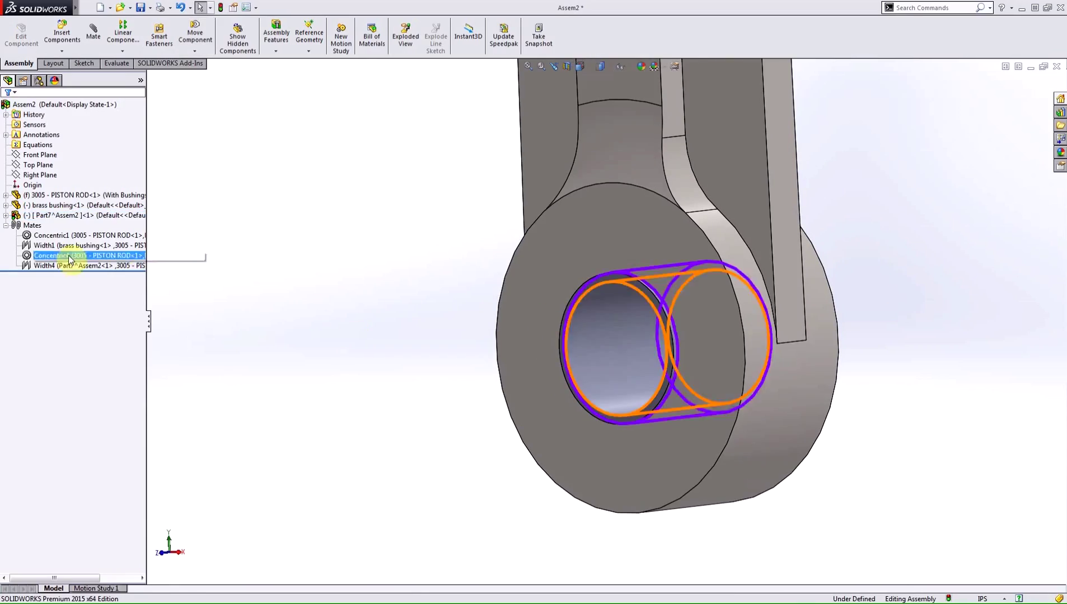
pyautogui.click(6, 226)
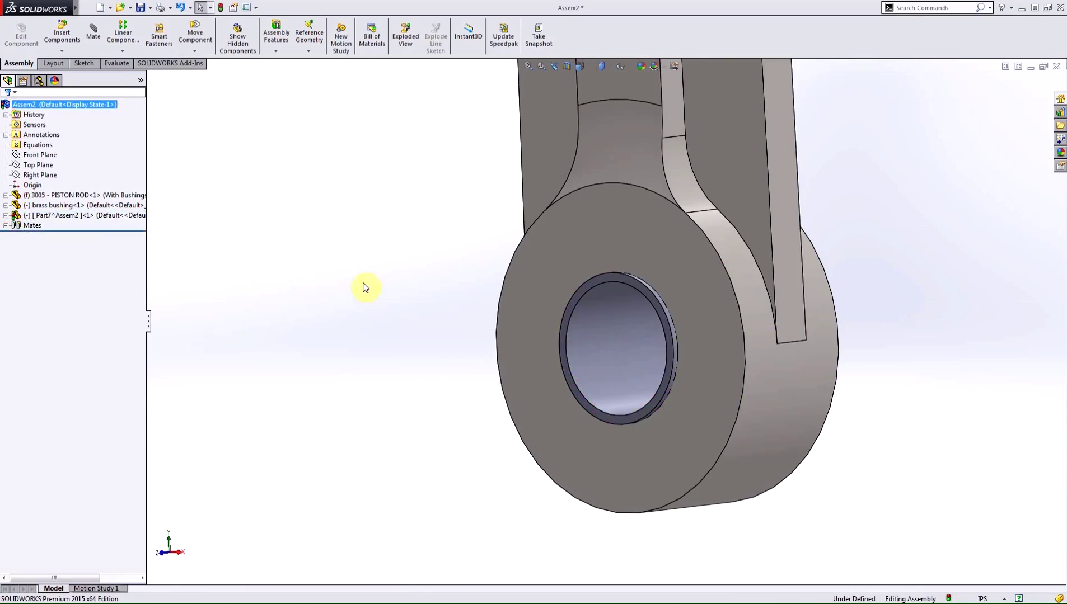
pyautogui.scroll(3, 365, 287)
pyautogui.scroll(3, 366, 287)
pyautogui.moveTo(520, 232); pyautogui.dragTo(753, 376, button='middle')
pyautogui.scroll(-3, 540, 478)
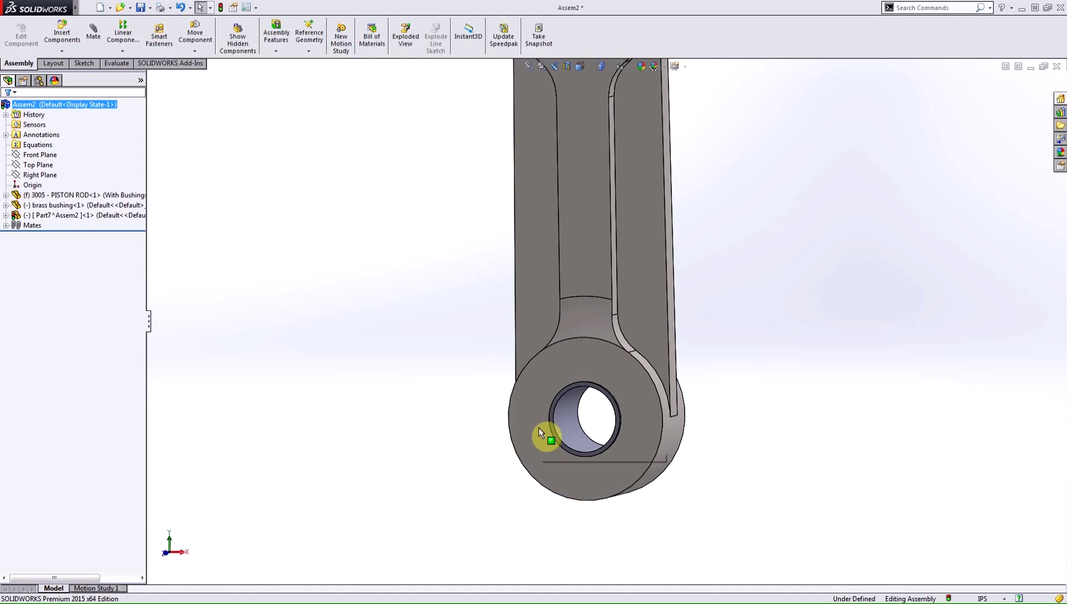
pyautogui.click(69, 218)
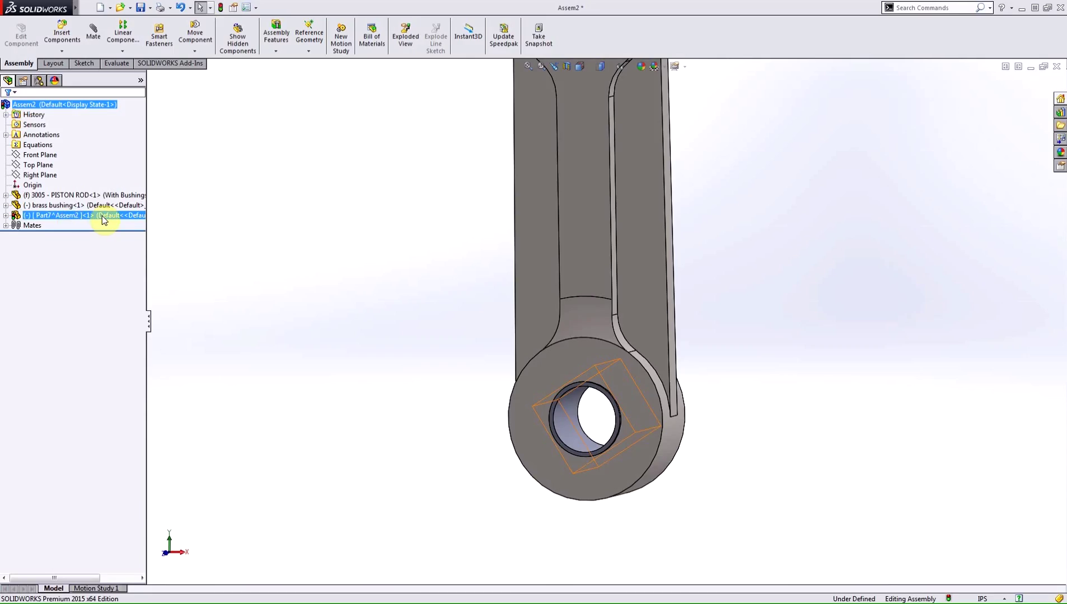
pyautogui.click(441, 350)
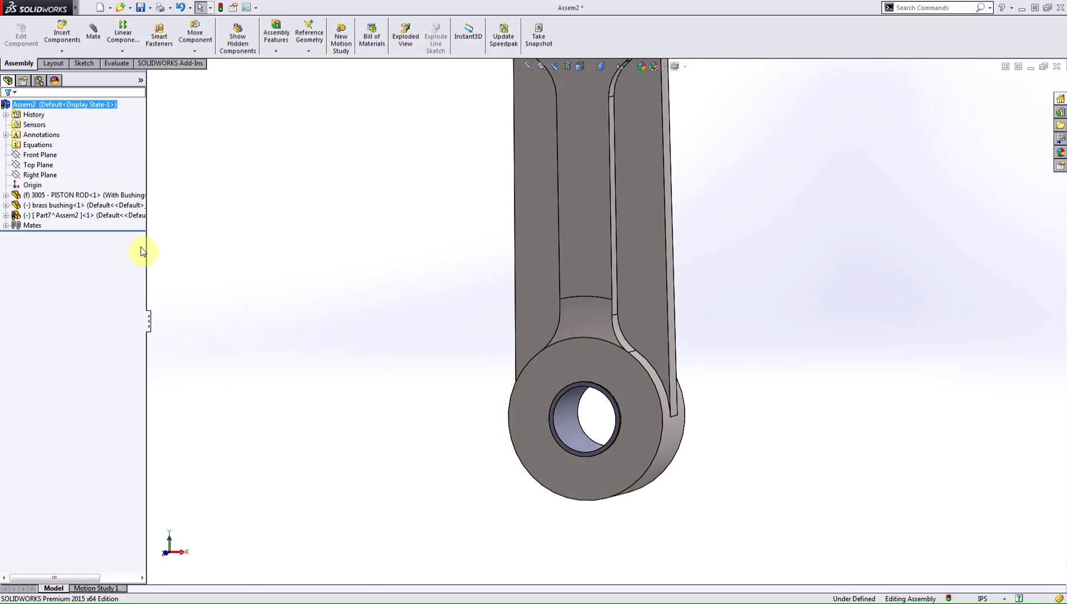
pyautogui.rightClick(89, 216)
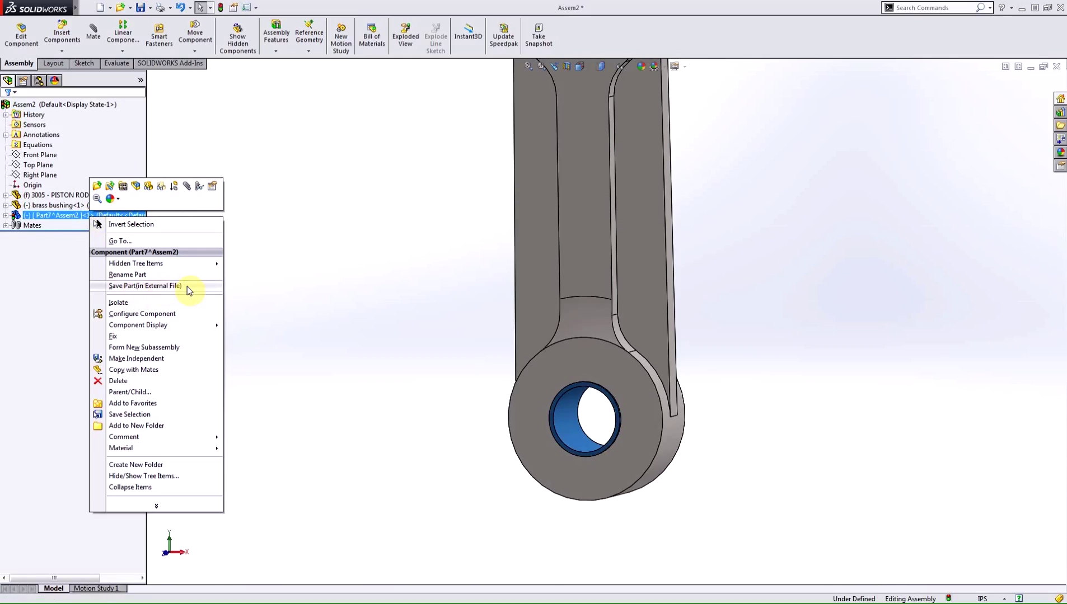
pyautogui.click(252, 294)
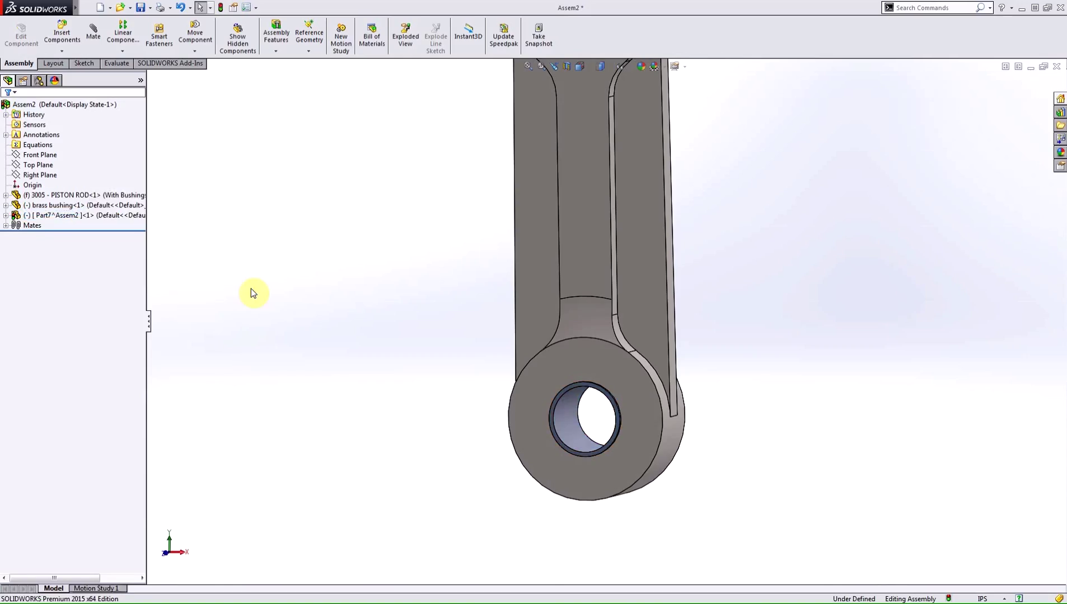